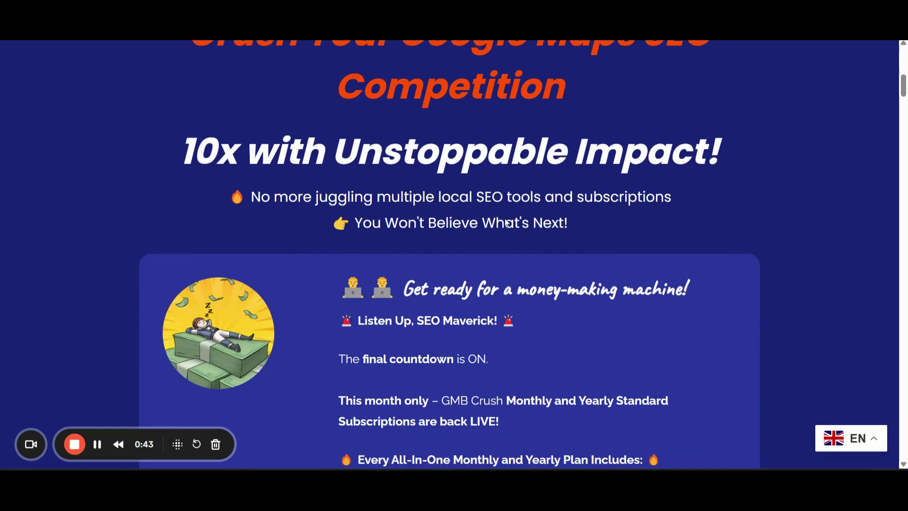
scroll(506, 219, "down", 1)
scroll(506, 221, "down", 1)
scroll(505, 222, "down", 1)
scroll(505, 223, "down", 1)
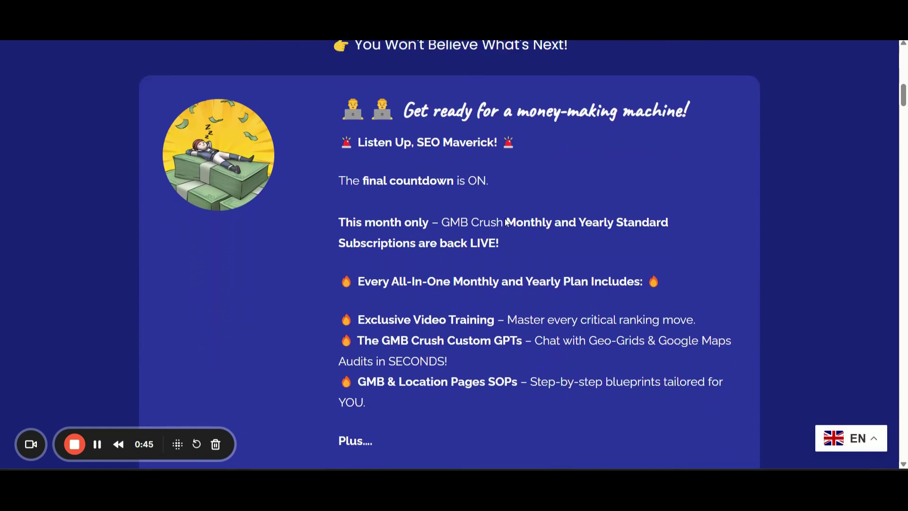
scroll(506, 221, "down", 1)
scroll(506, 220, "down", 1)
scroll(505, 219, "down", 1)
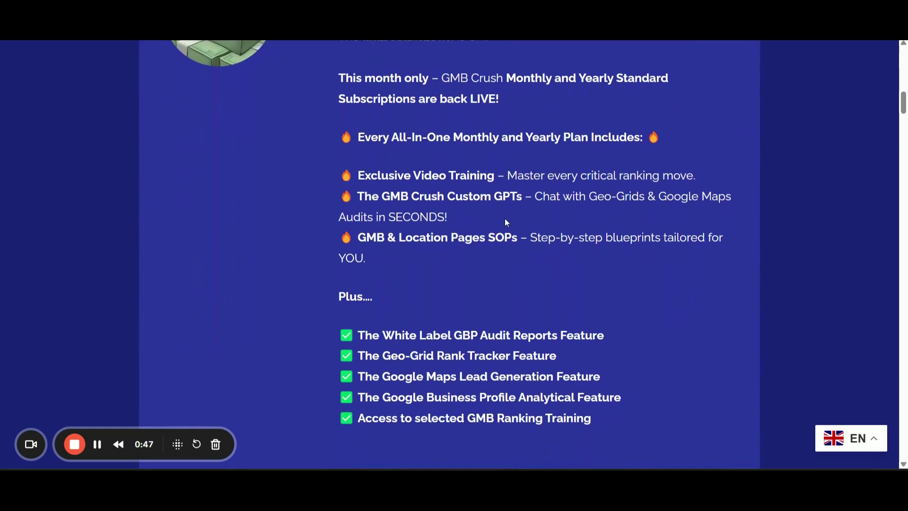
scroll(505, 219, "down", 1)
scroll(505, 221, "down", 1)
scroll(505, 222, "down", 1)
scroll(505, 218, "down", 3)
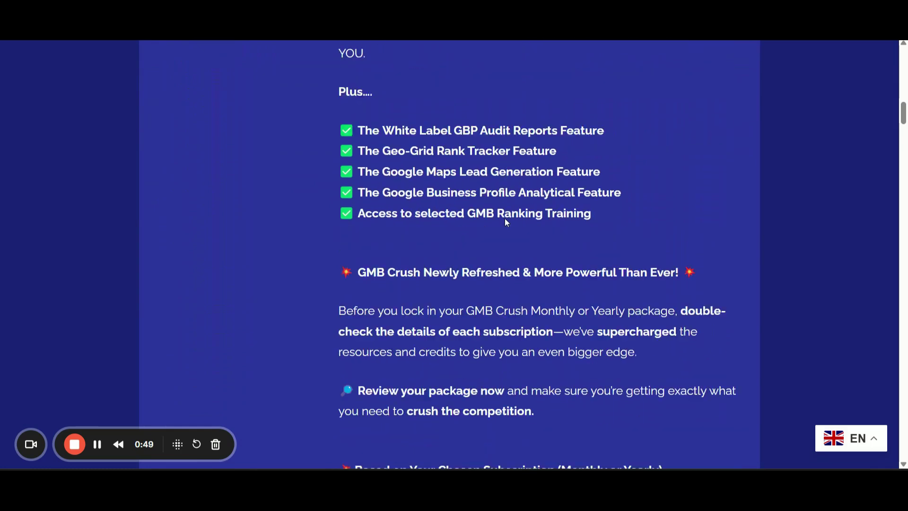
scroll(303, 227, "down", 1)
scroll(303, 228, "down", 1)
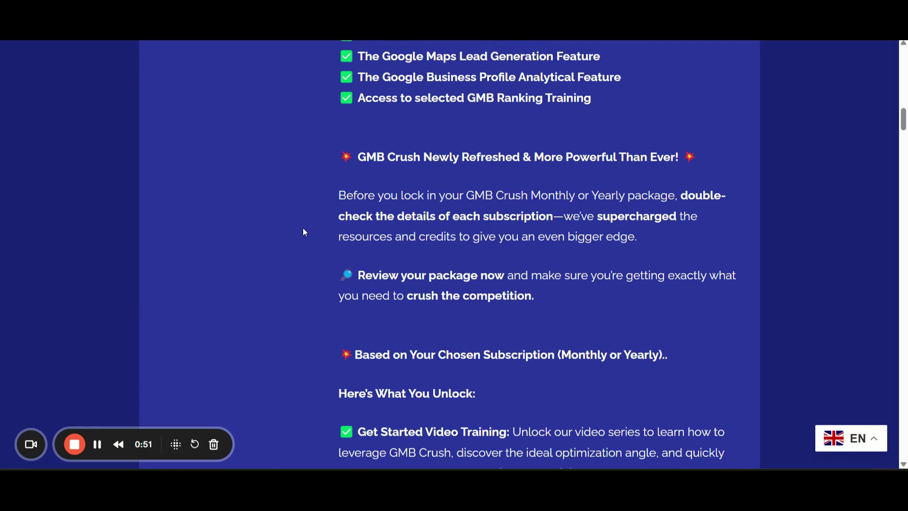
scroll(303, 228, "down", 1)
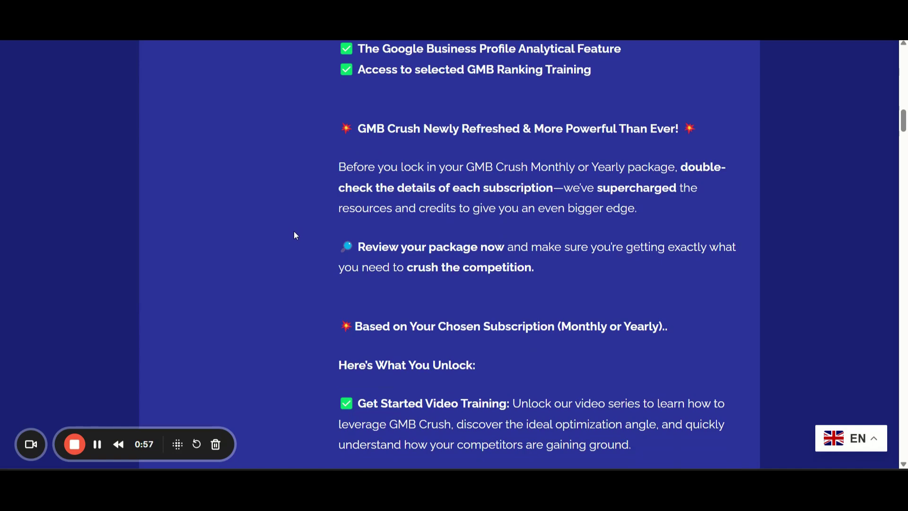
scroll(294, 235, "down", 1)
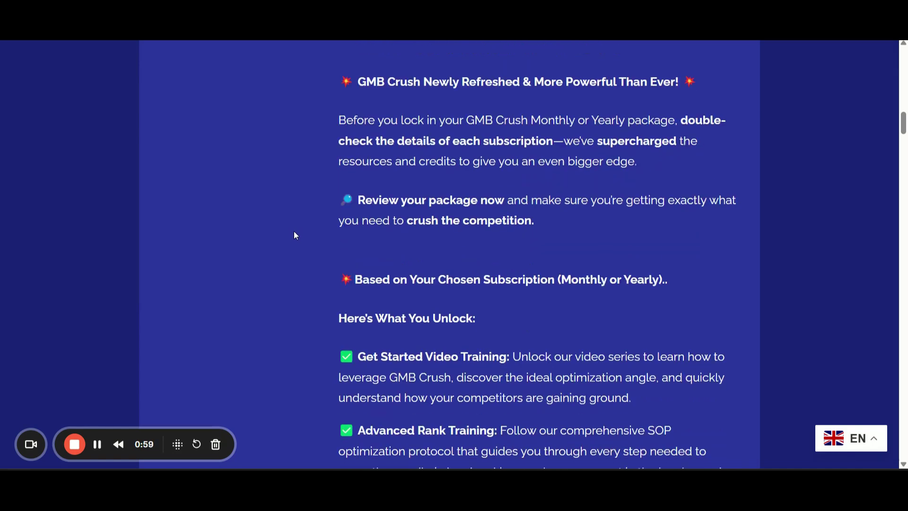
scroll(294, 235, "down", 2)
scroll(295, 235, "down", 1)
scroll(295, 234, "down", 1)
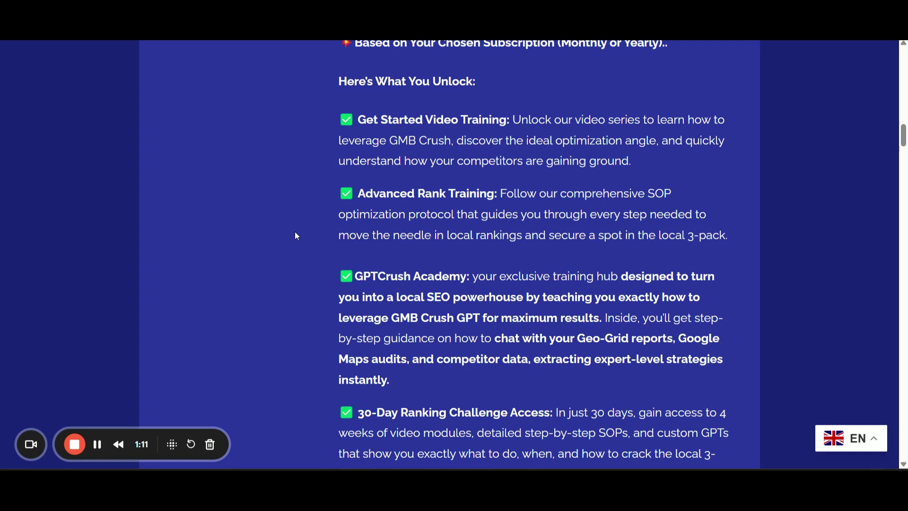
scroll(295, 236, "up", 2)
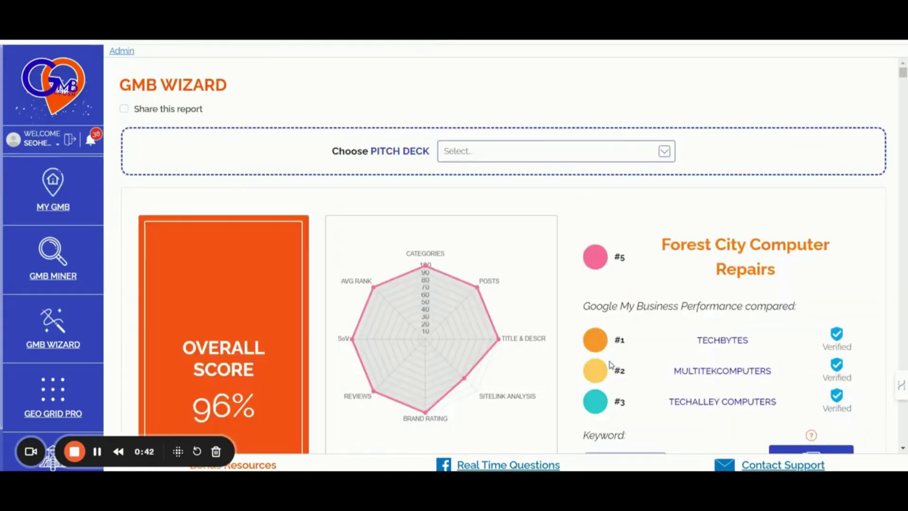
scroll(611, 364, "down", 1)
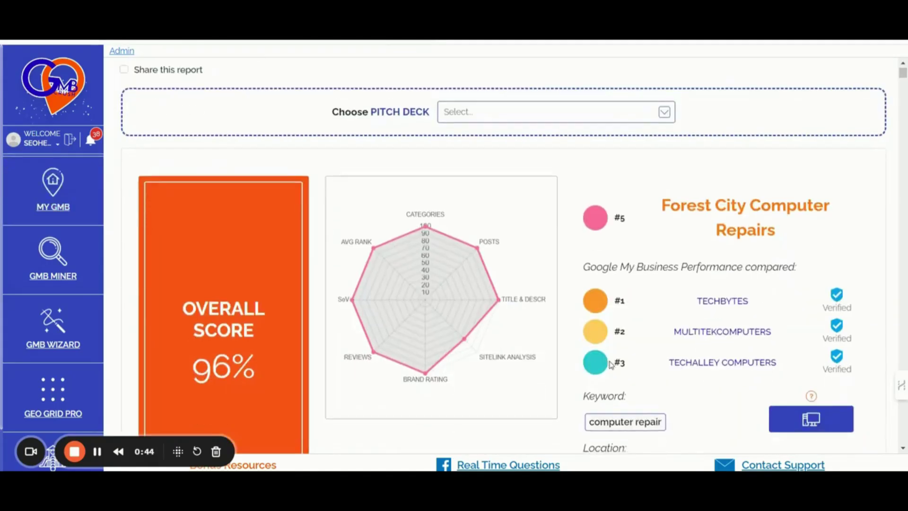
scroll(612, 366, "down", 3)
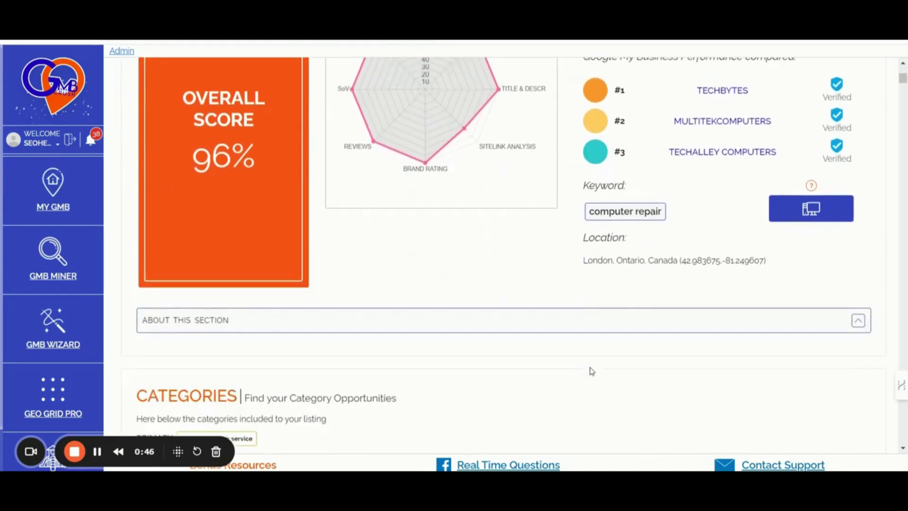
scroll(591, 371, "down", 1)
scroll(590, 371, "down", 2)
scroll(592, 371, "down", 2)
scroll(592, 370, "down", 1)
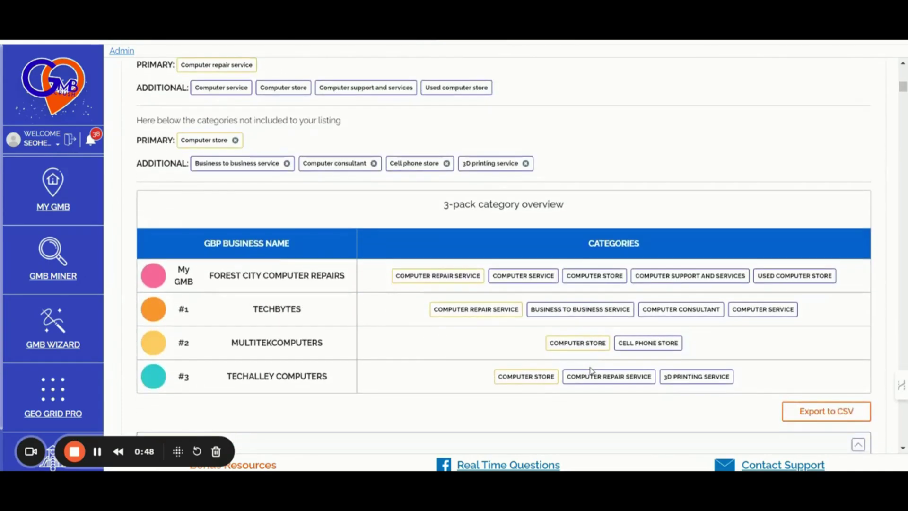
scroll(610, 375, "down", 1)
scroll(614, 375, "down", 1)
scroll(614, 375, "down", 2)
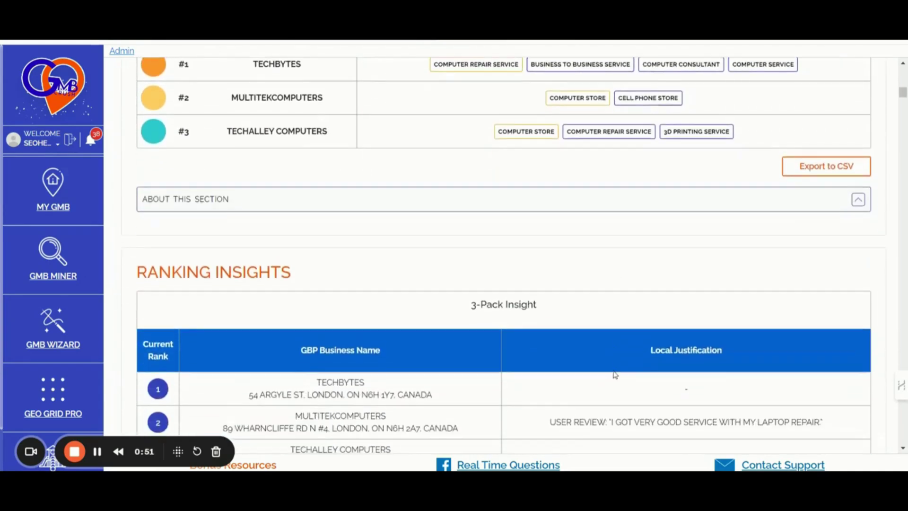
scroll(615, 375, "down", 1)
scroll(615, 375, "down", 1)
scroll(615, 374, "down", 2)
scroll(614, 375, "down", 2)
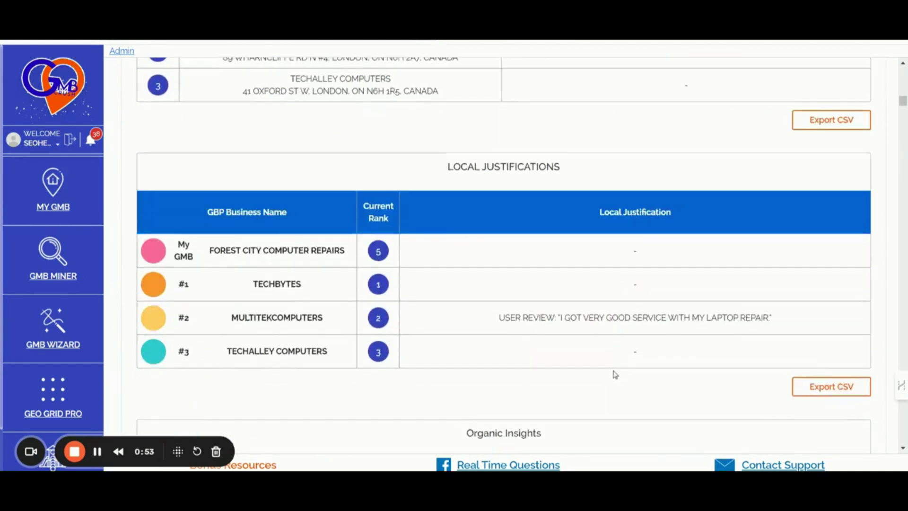
scroll(615, 375, "down", 1)
scroll(615, 374, "down", 1)
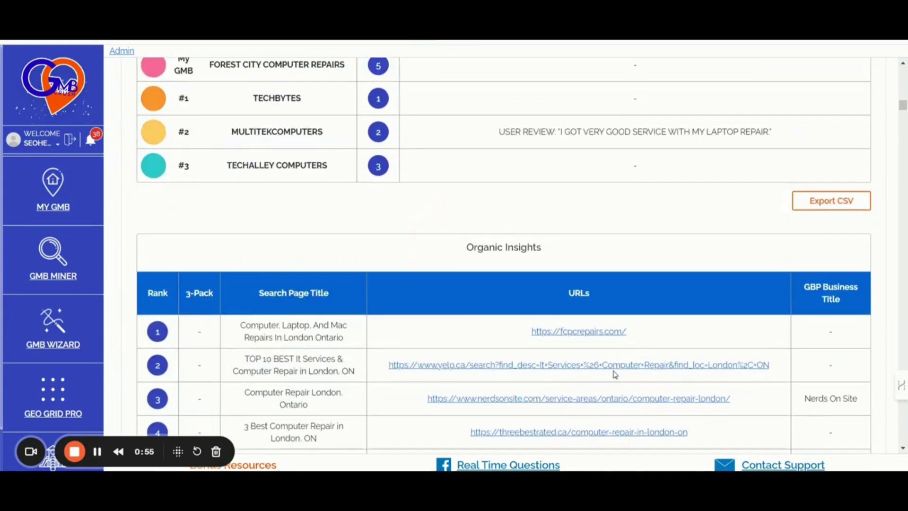
scroll(632, 374, "down", 1)
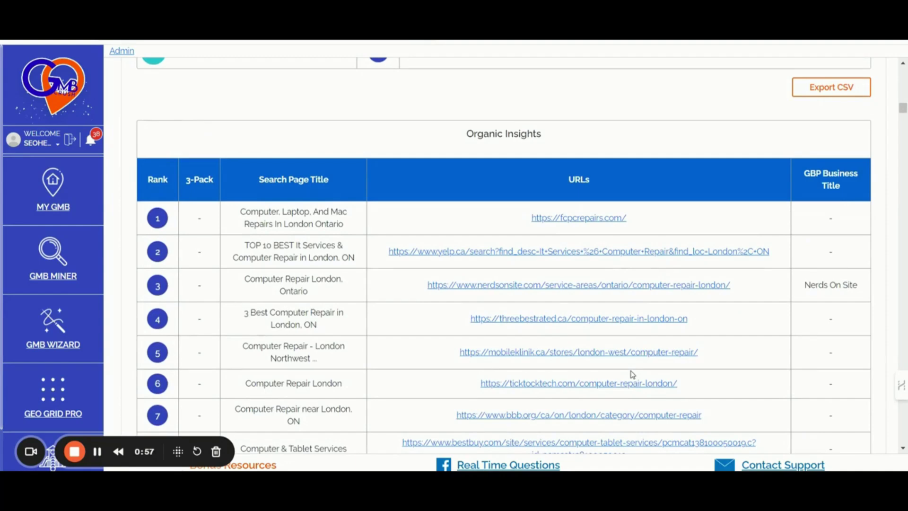
scroll(632, 374, "down", 1)
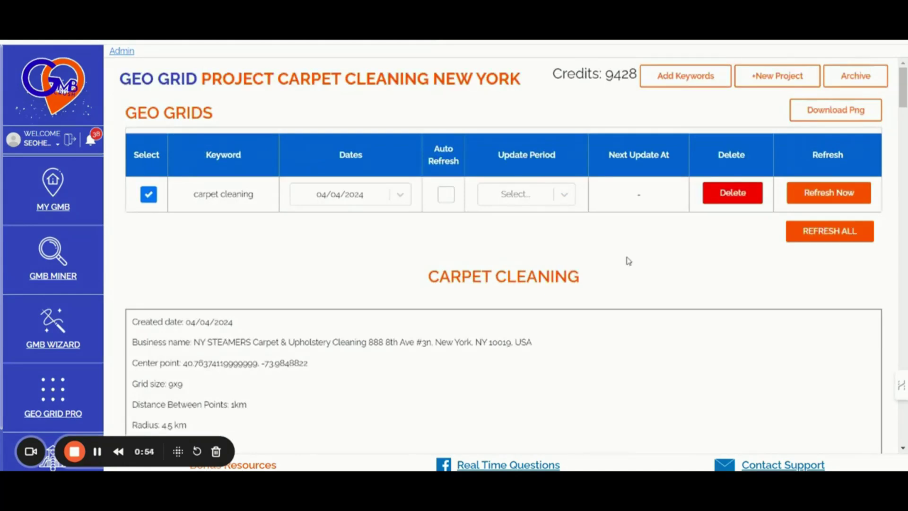
scroll(633, 262, "down", 5)
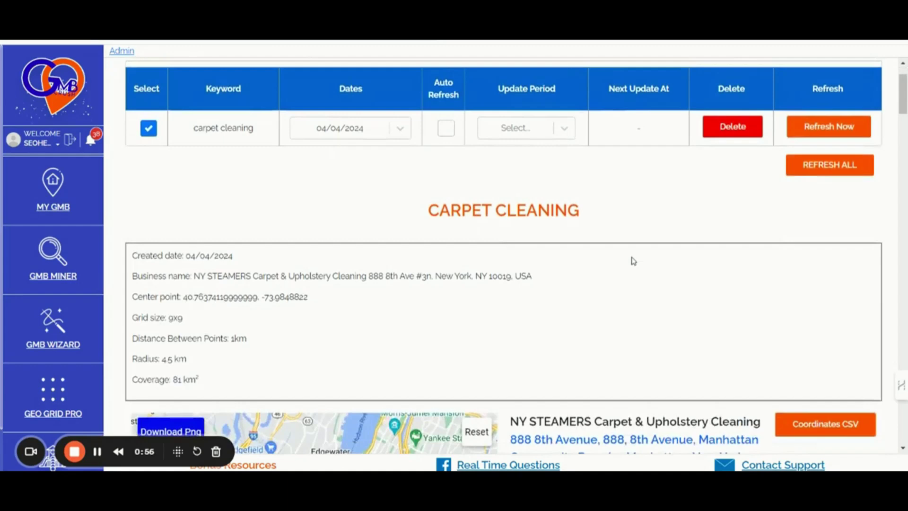
scroll(633, 261, "down", 2)
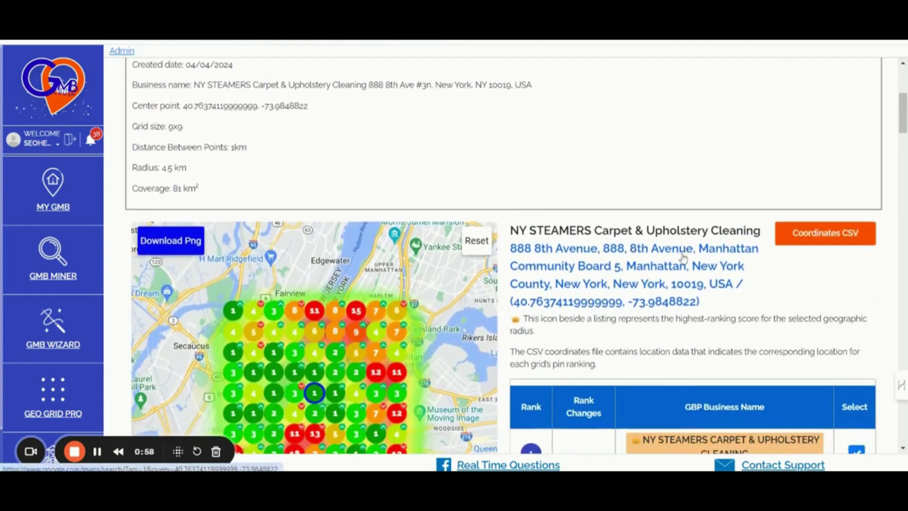
scroll(681, 260, "down", 2)
scroll(684, 256, "down", 1)
scroll(684, 257, "down", 1)
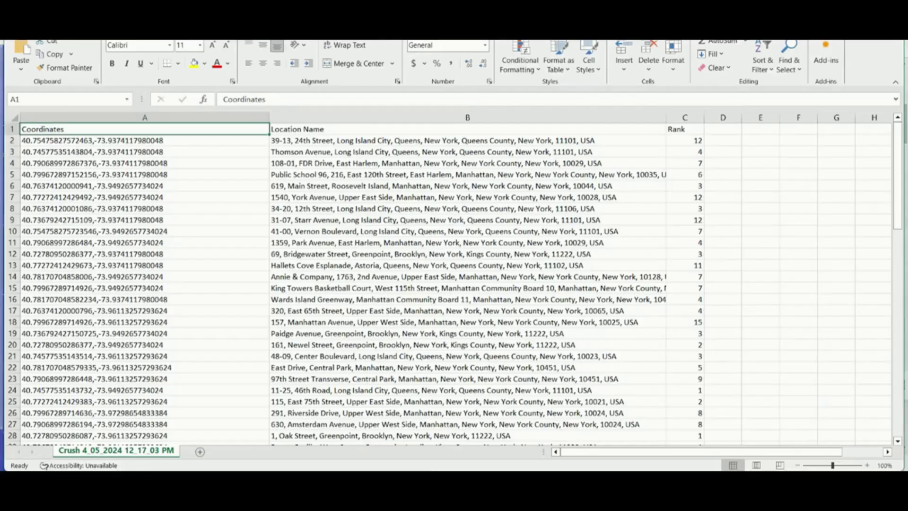
- Review the grid coordinates and ranks spreadsheet in Excel, then return to the GMB Crush behaviors report
left_click(584, 446)
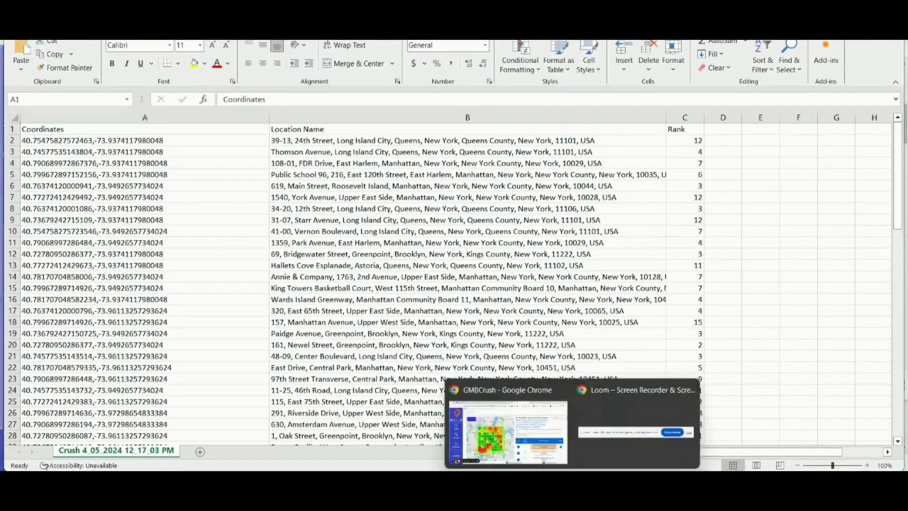
left_click(536, 427)
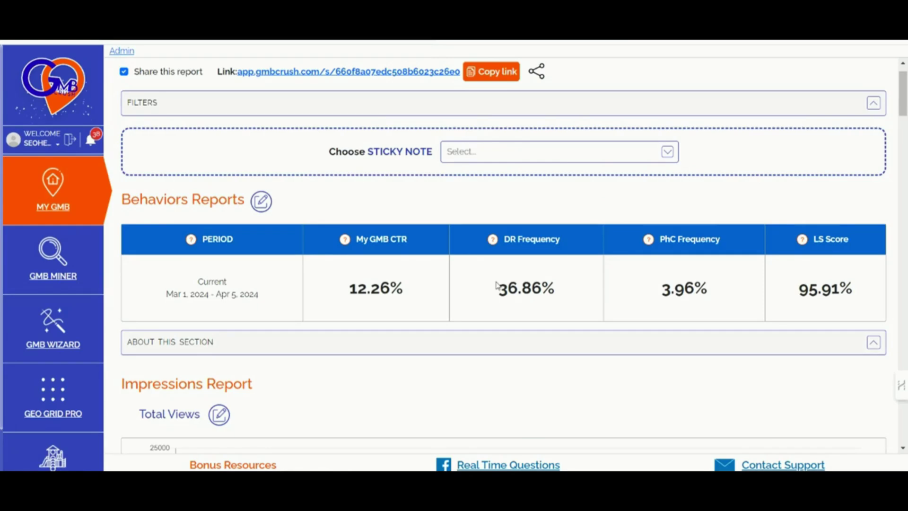
scroll(497, 286, "down", 1)
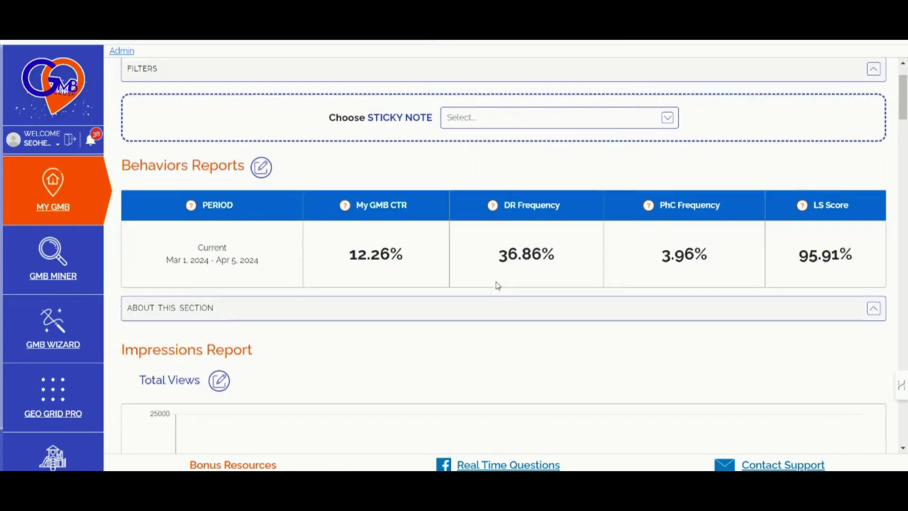
scroll(618, 280, "down", 1)
scroll(618, 280, "down", 1)
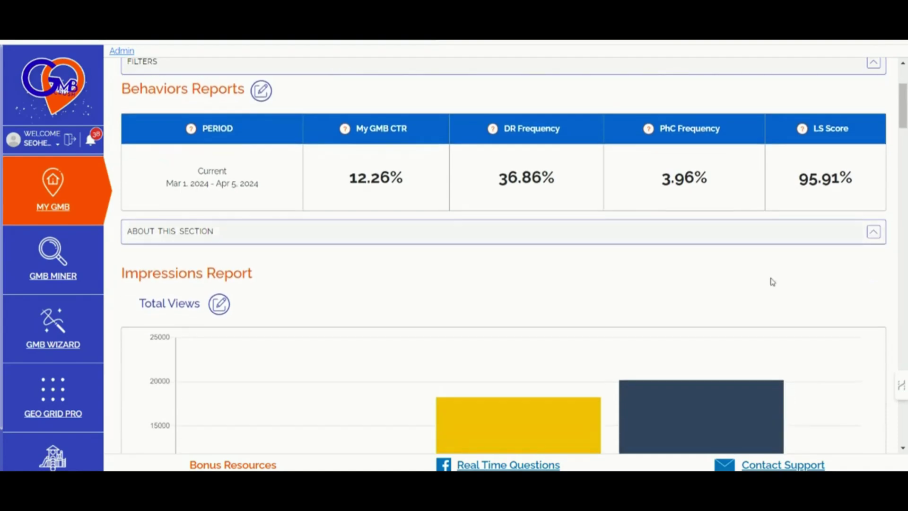
scroll(771, 282, "down", 2)
scroll(771, 282, "down", 2)
scroll(772, 281, "down", 3)
scroll(772, 281, "down", 1)
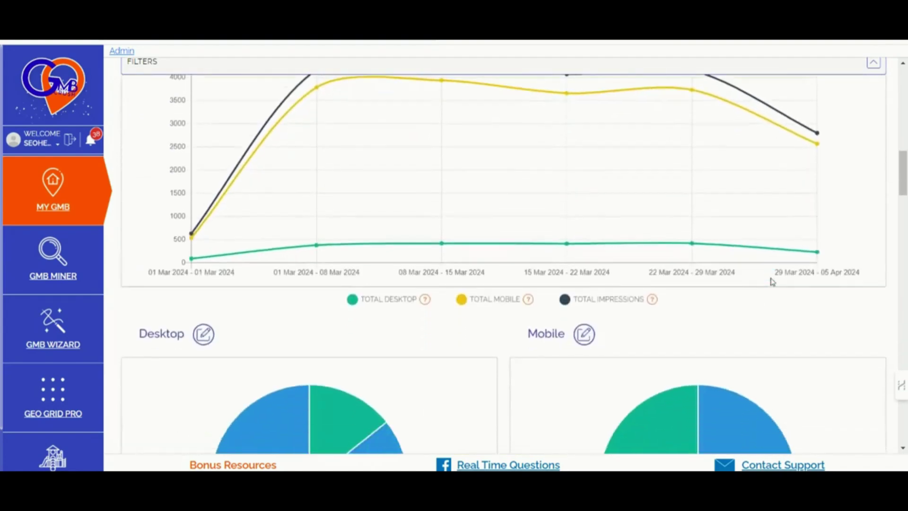
scroll(772, 282, "down", 2)
scroll(772, 282, "down", 2)
scroll(772, 279, "down", 4)
scroll(771, 279, "down", 2)
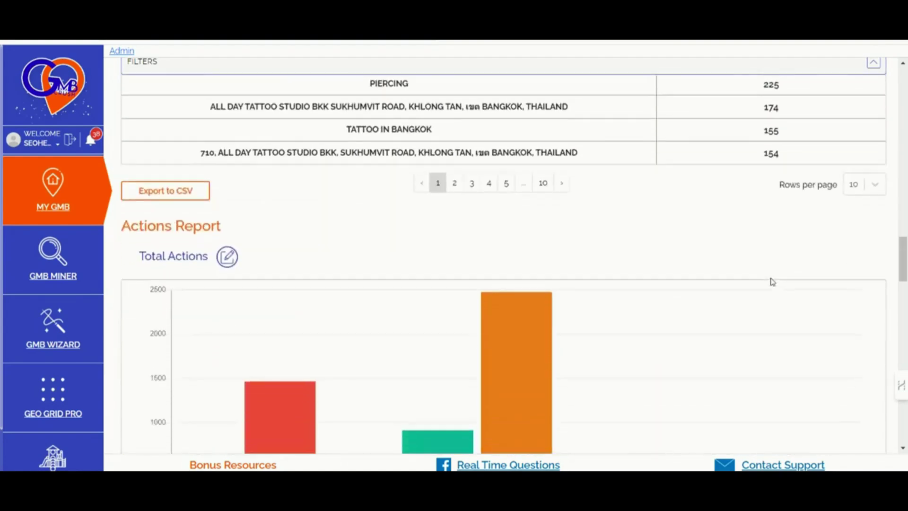
scroll(771, 281, "down", 4)
scroll(772, 281, "down", 4)
scroll(773, 282, "down", 3)
scroll(772, 282, "down", 4)
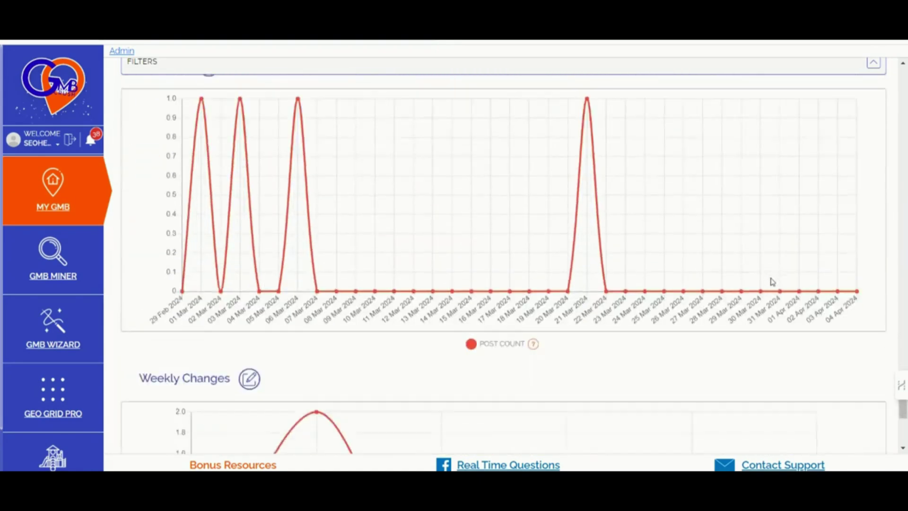
scroll(771, 282, "down", 3)
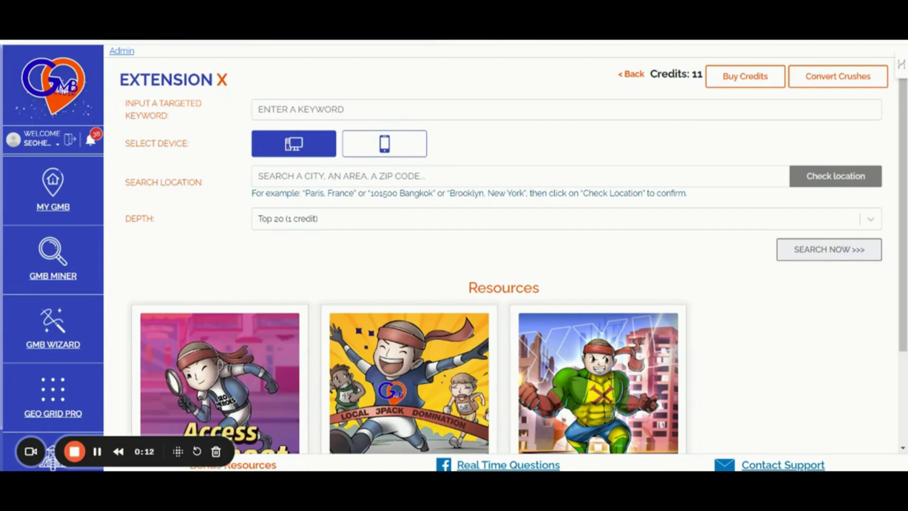
scroll(658, 192, "down", 2)
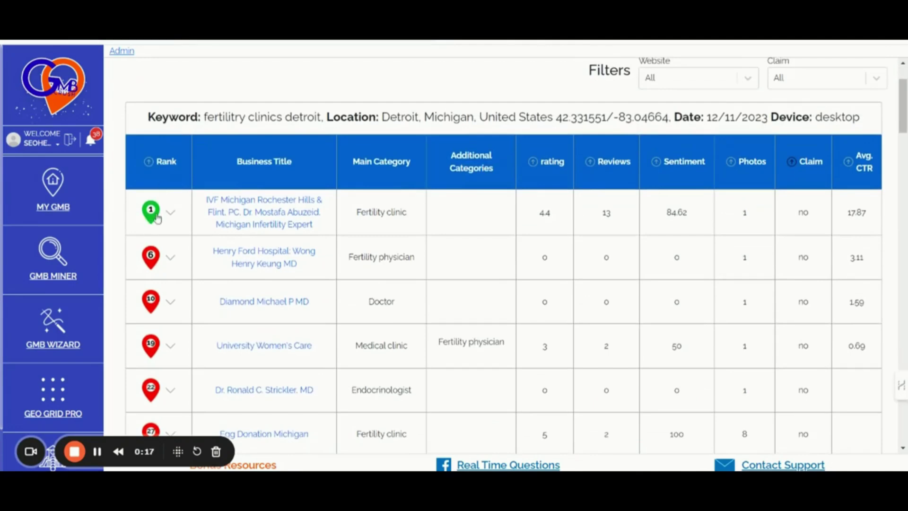
- Select the top Detroit fertility clinic's claim status in the Extension X results table
double_click(803, 213)
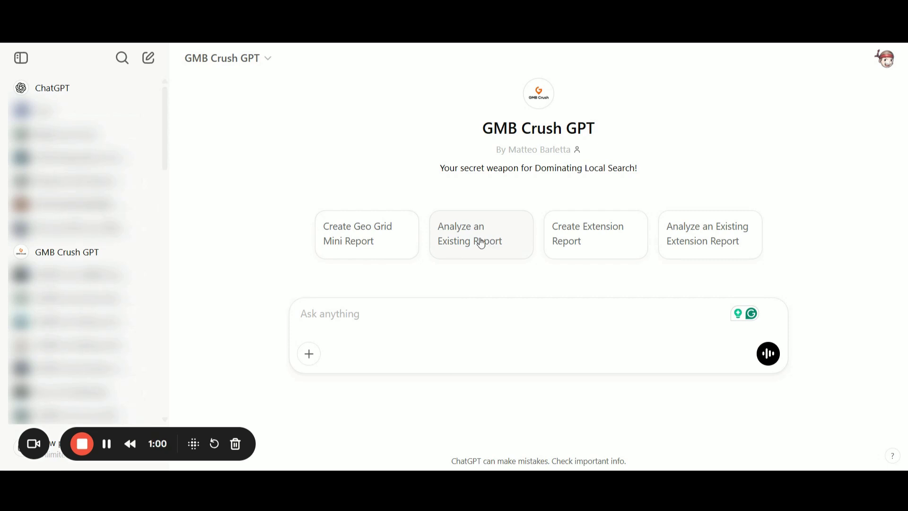
- Start the 'Analyze an Existing Report' conversation with GMB Crush GPT
left_click(480, 243)
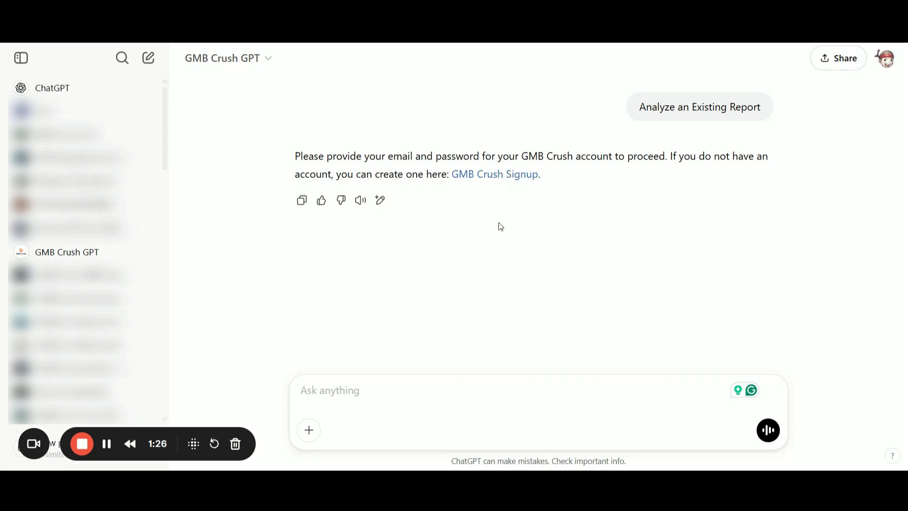
- Open the GMB Crush Signup link from the GPT's reply
left_click(496, 181)
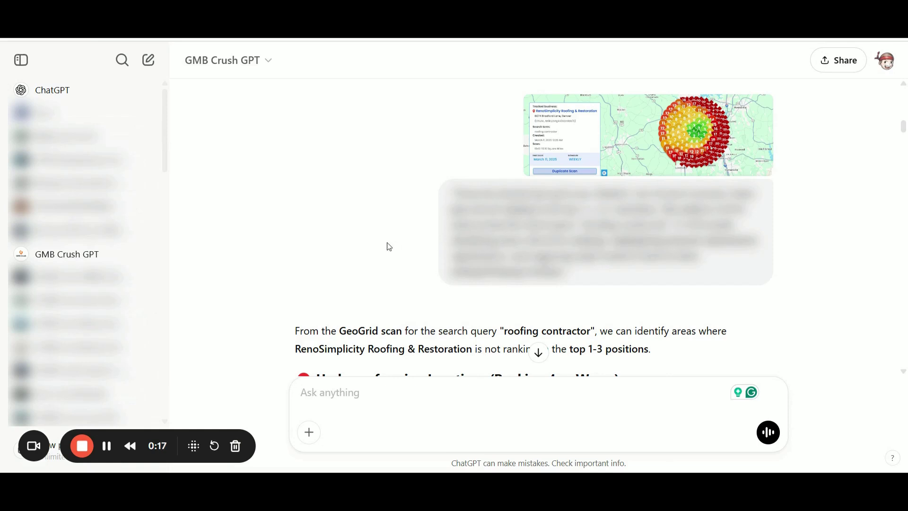
scroll(388, 247, "down", 1)
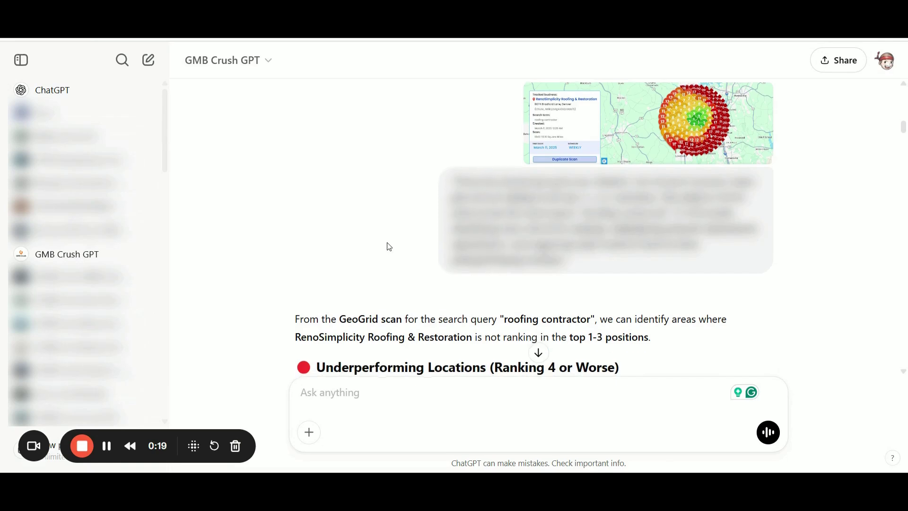
scroll(388, 246, "down", 1)
scroll(387, 246, "up", 1)
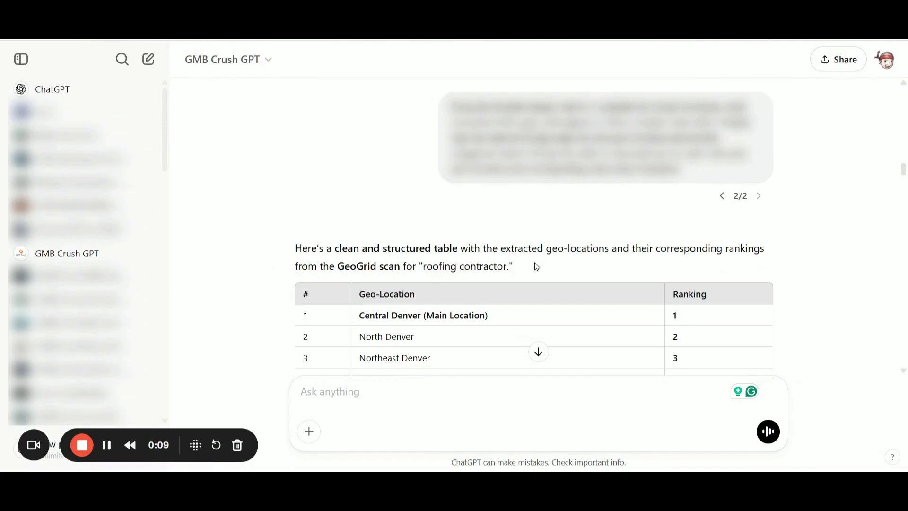
scroll(536, 266, "down", 1)
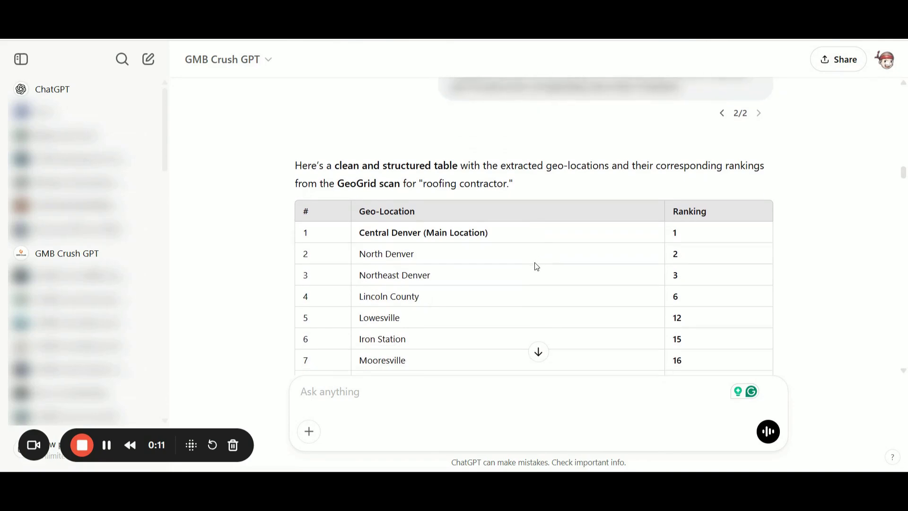
scroll(536, 266, "down", 1)
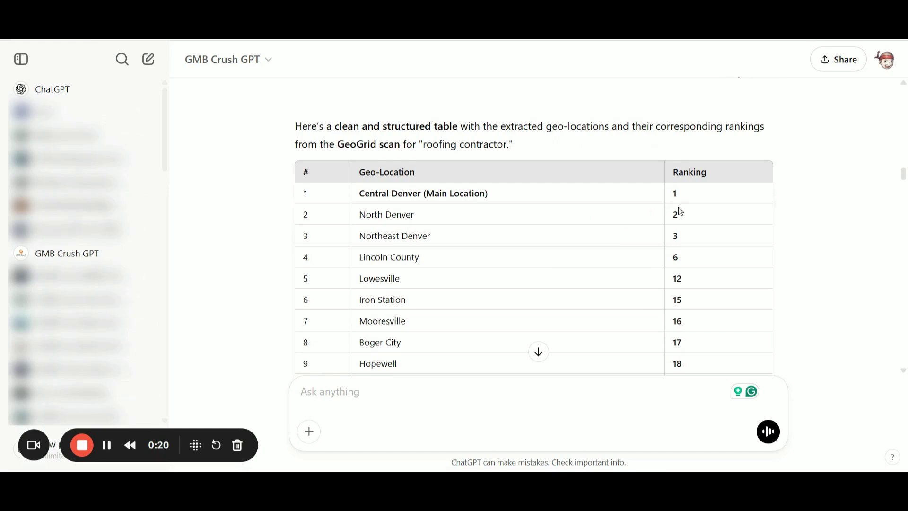
scroll(565, 272, "down", 1)
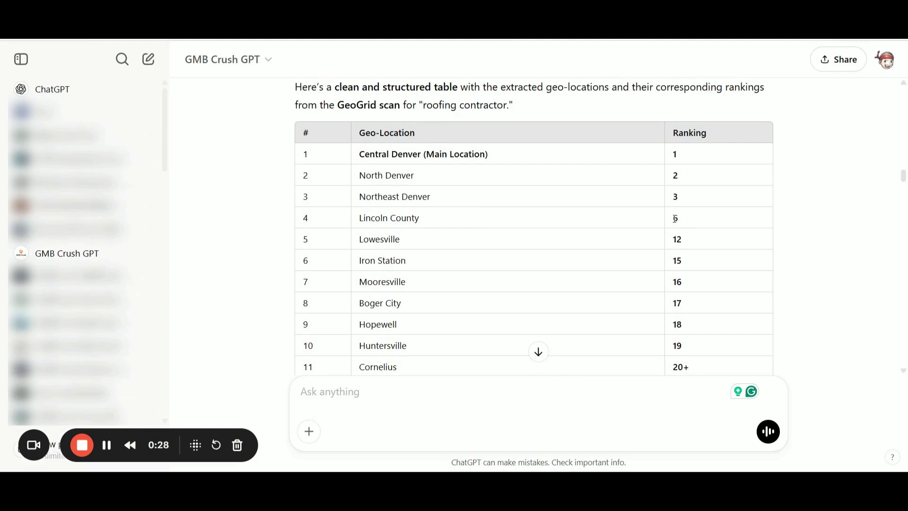
scroll(578, 234, "down", 3)
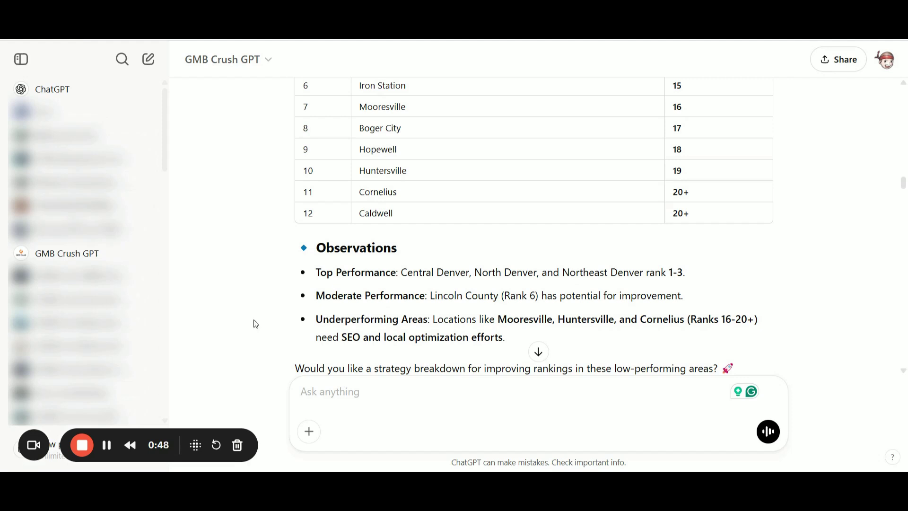
scroll(254, 324, "down", 1)
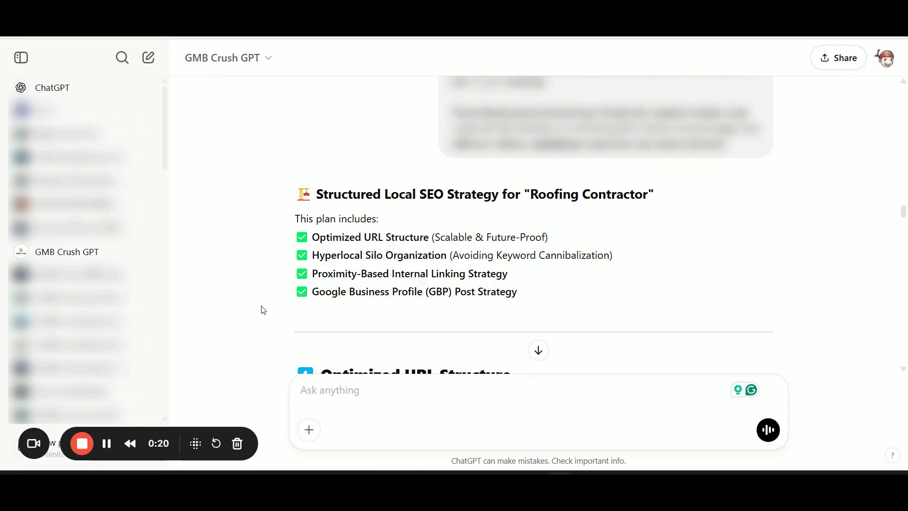
scroll(262, 310, "down", 1)
scroll(261, 310, "down", 1)
scroll(262, 310, "down", 1)
scroll(261, 310, "down", 1)
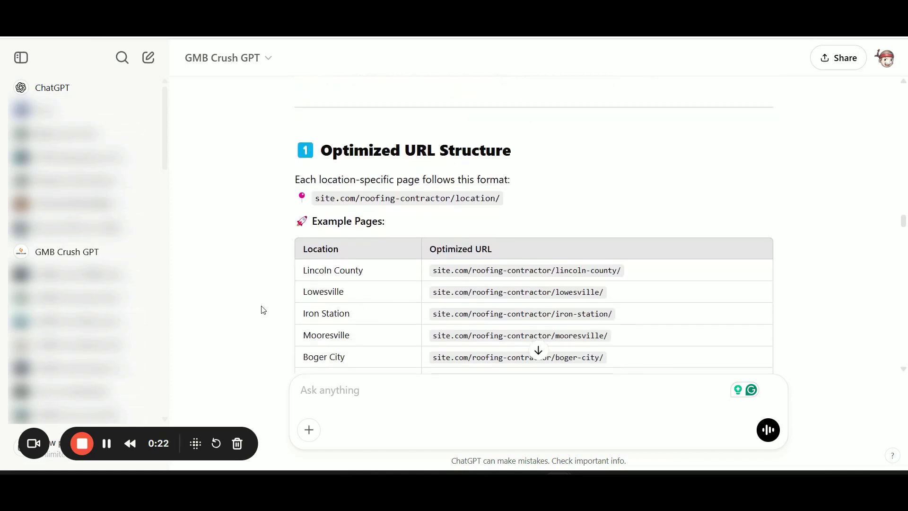
scroll(262, 310, "down", 1)
scroll(261, 310, "up", 1)
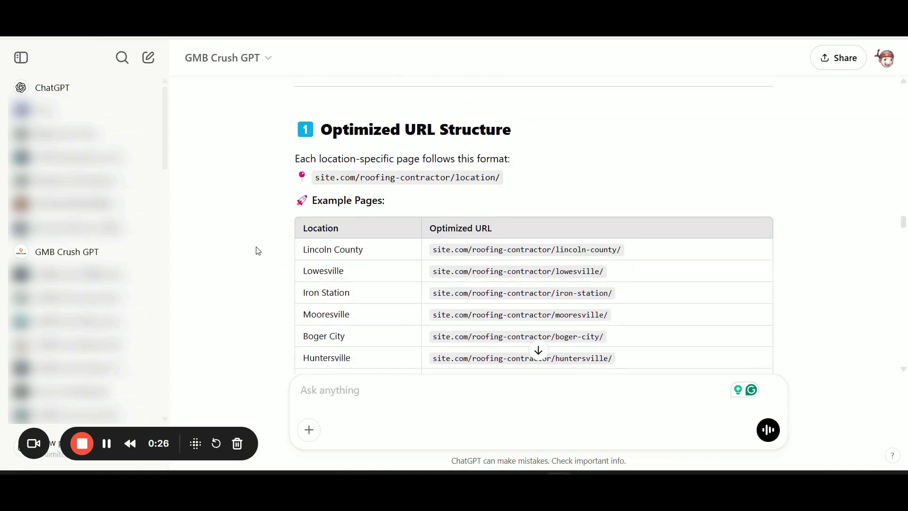
scroll(253, 270, "down", 1)
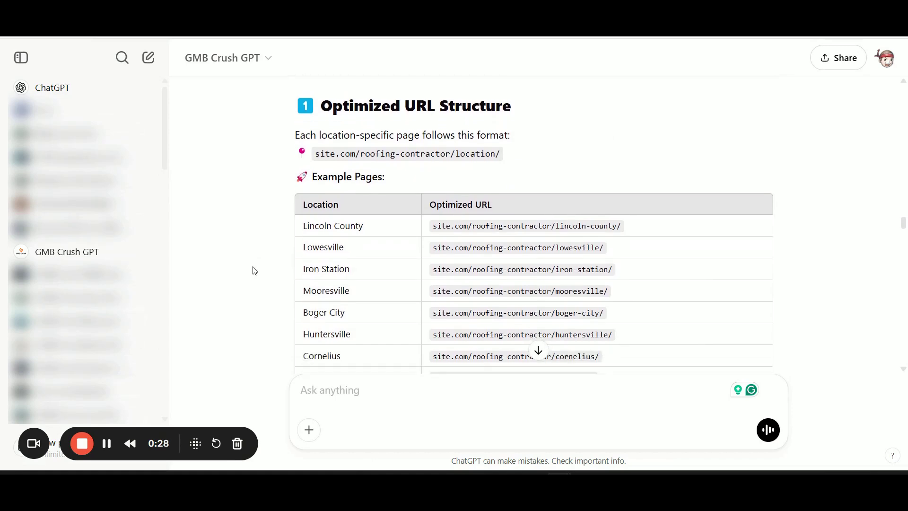
scroll(253, 270, "up", 1)
scroll(254, 271, "down", 3)
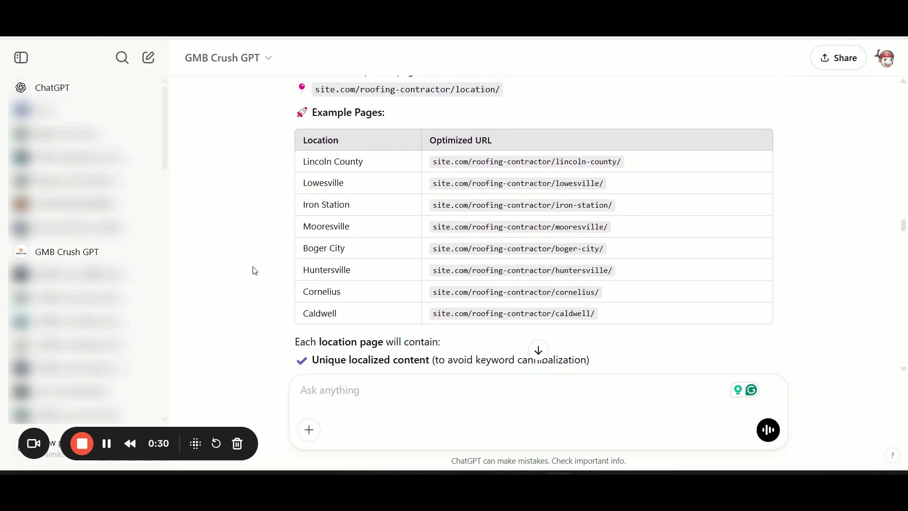
scroll(253, 270, "up", 1)
scroll(254, 270, "down", 1)
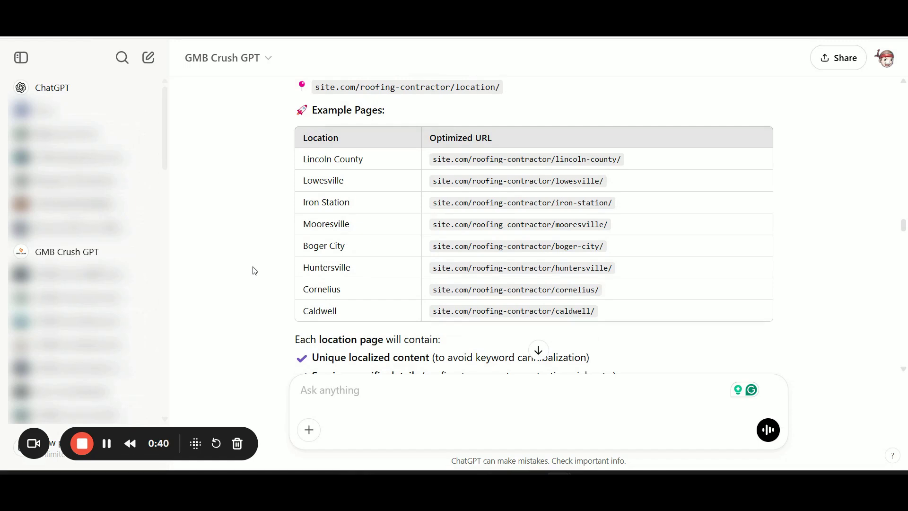
scroll(252, 288, "down", 2)
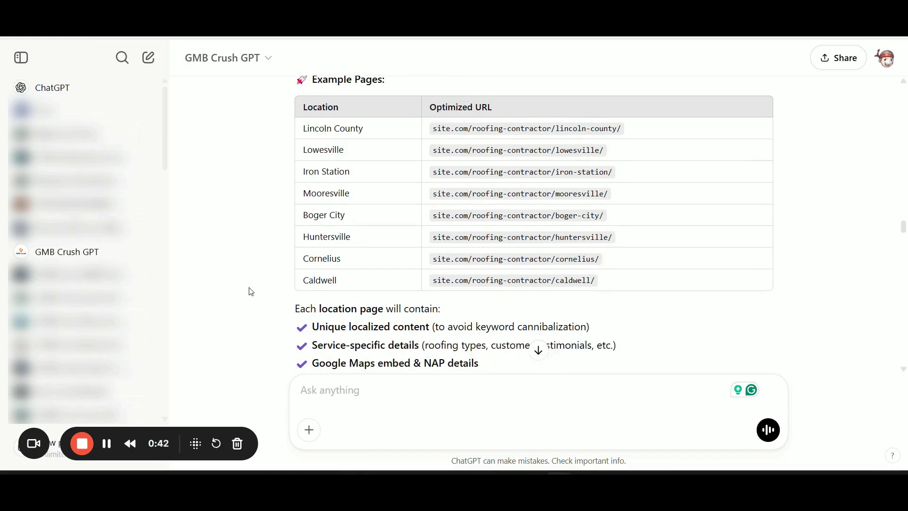
scroll(249, 291, "down", 1)
scroll(249, 291, "up", 1)
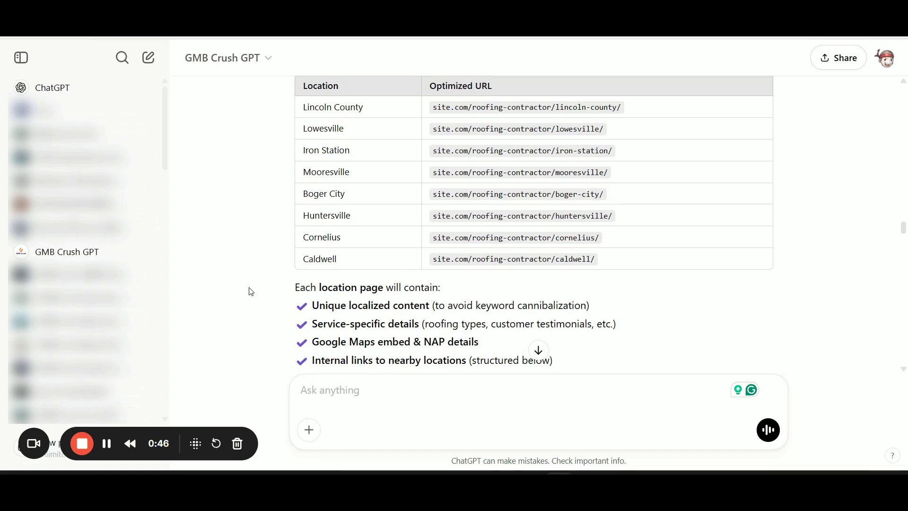
scroll(249, 292, "down", 1)
scroll(249, 291, "up", 1)
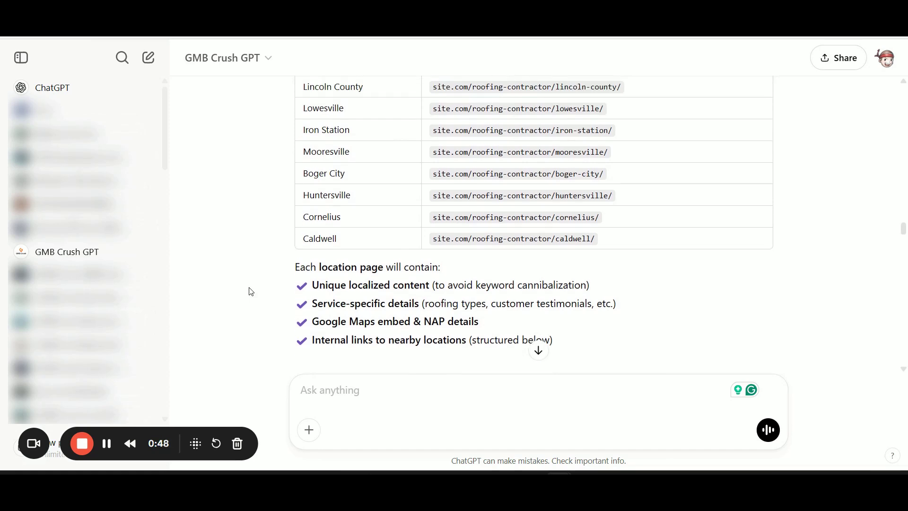
scroll(249, 291, "down", 1)
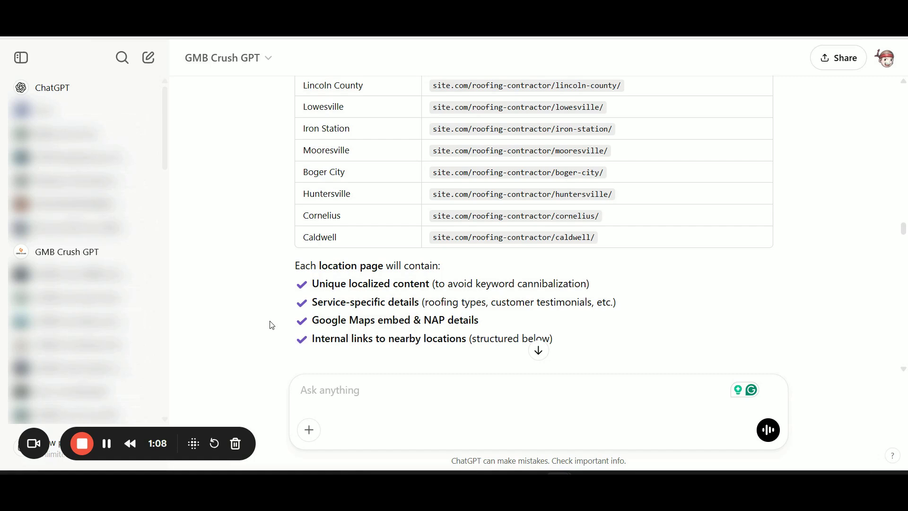
scroll(270, 325, "down", 1)
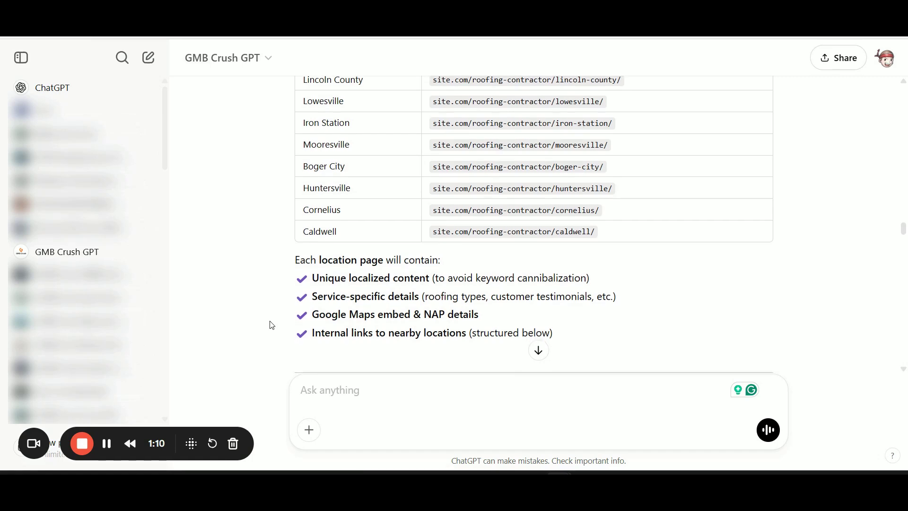
scroll(269, 325, "down", 1)
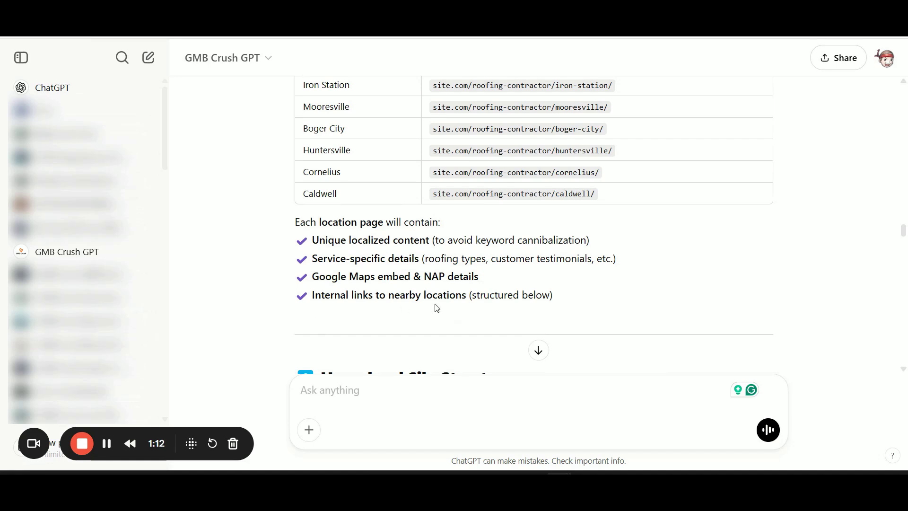
scroll(525, 306, "down", 1)
scroll(543, 306, "down", 2)
scroll(543, 306, "down", 1)
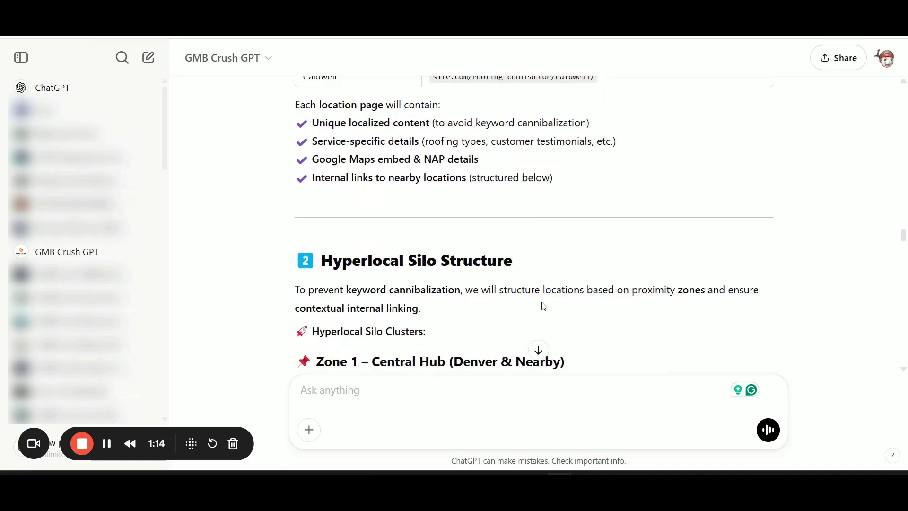
scroll(543, 306, "down", 1)
scroll(543, 306, "down", 2)
scroll(544, 306, "down", 1)
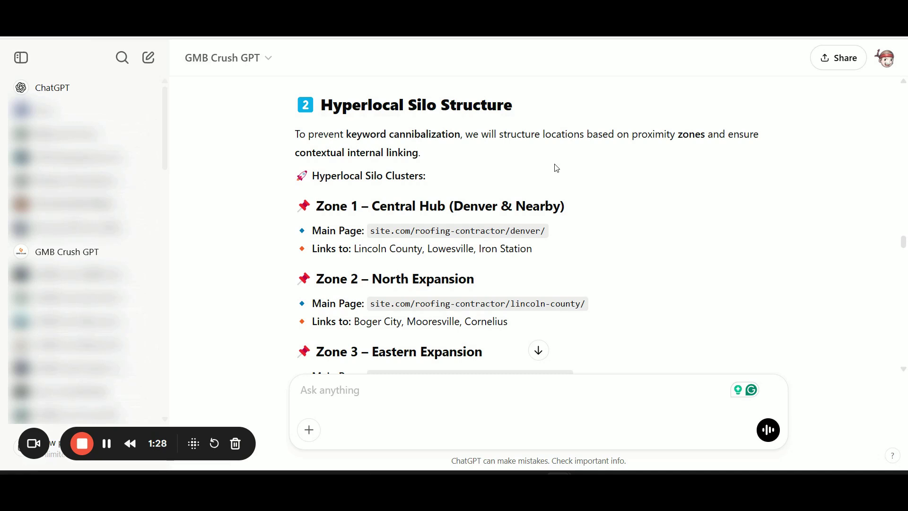
scroll(515, 167, "down", 1)
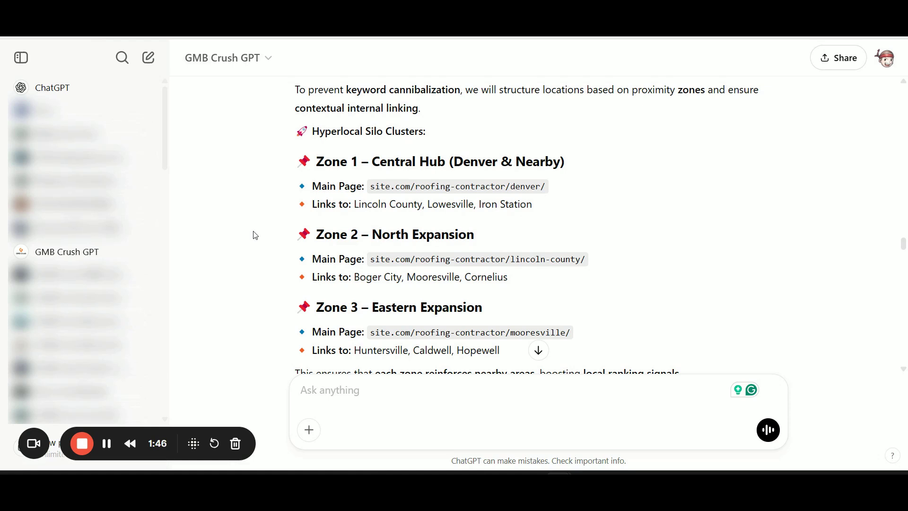
scroll(254, 235, "down", 1)
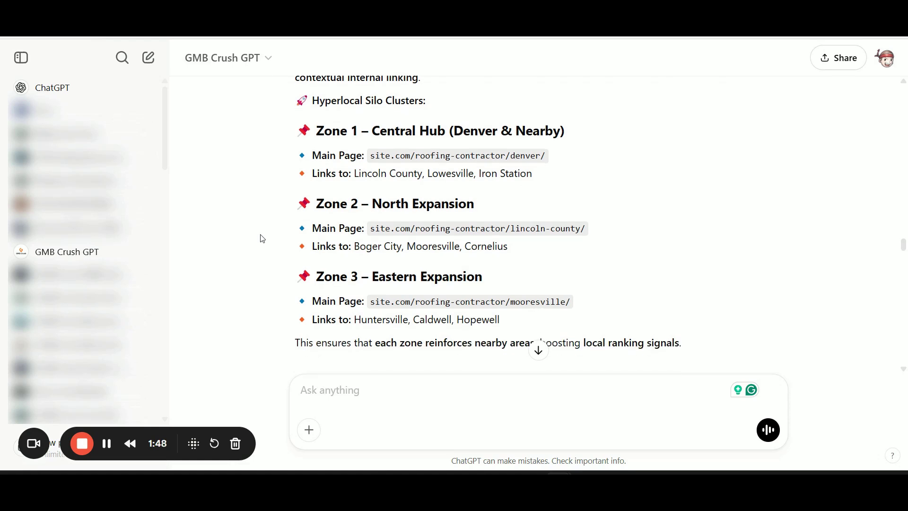
scroll(258, 238, "up", 1)
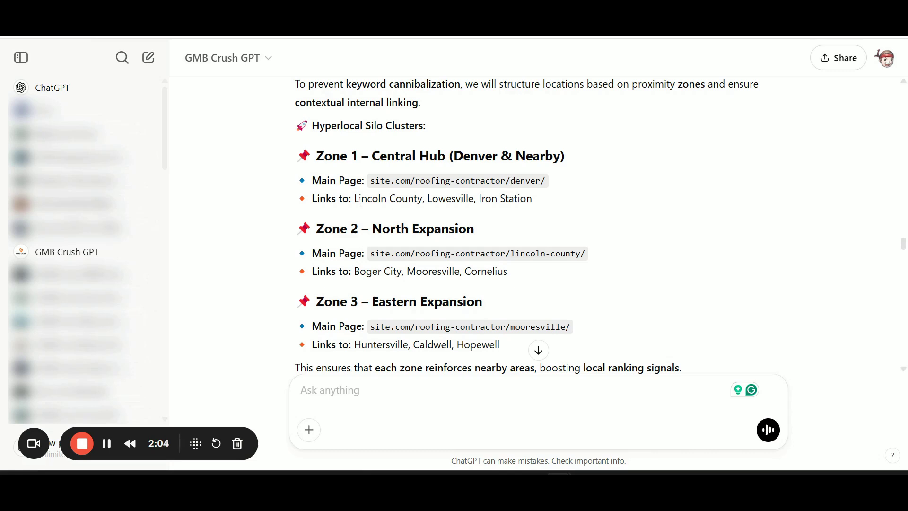
scroll(326, 211, "down", 1)
scroll(325, 210, "up", 1)
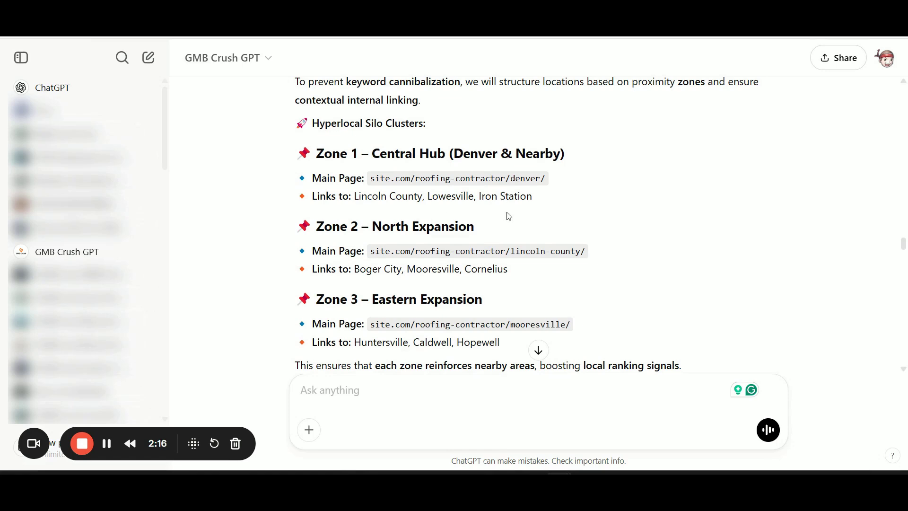
scroll(508, 216, "down", 1)
scroll(508, 216, "down", 1)
scroll(508, 217, "down", 2)
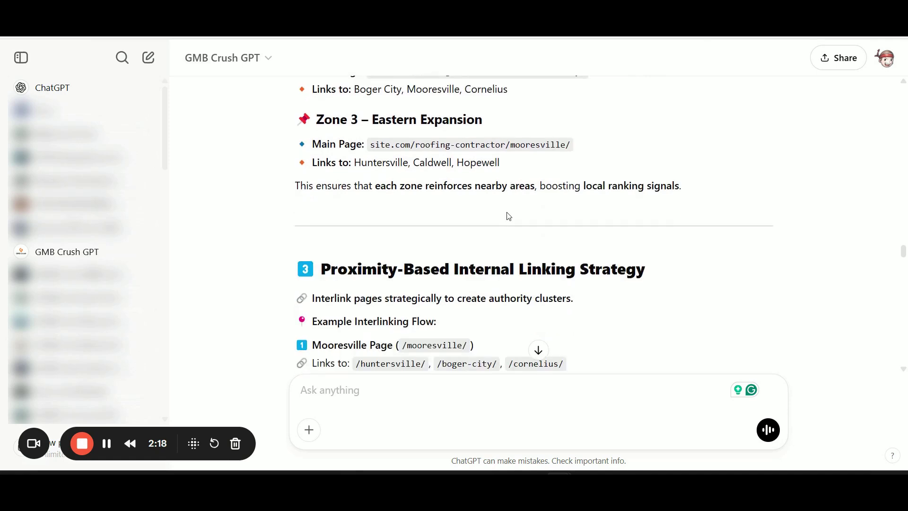
scroll(508, 217, "down", 1)
scroll(508, 217, "up", 2)
scroll(508, 216, "up", 2)
scroll(508, 217, "up", 2)
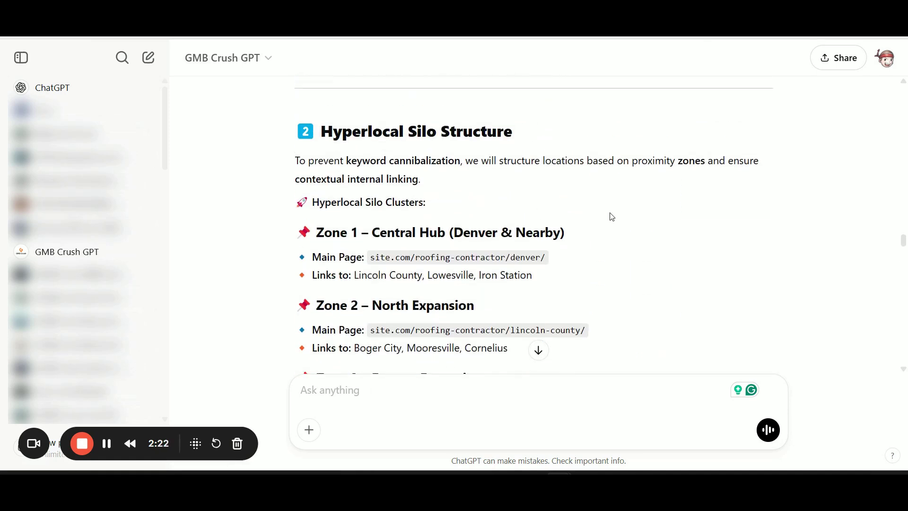
scroll(611, 216, "down", 1)
scroll(610, 217, "down", 1)
scroll(610, 216, "down", 1)
scroll(611, 216, "down", 1)
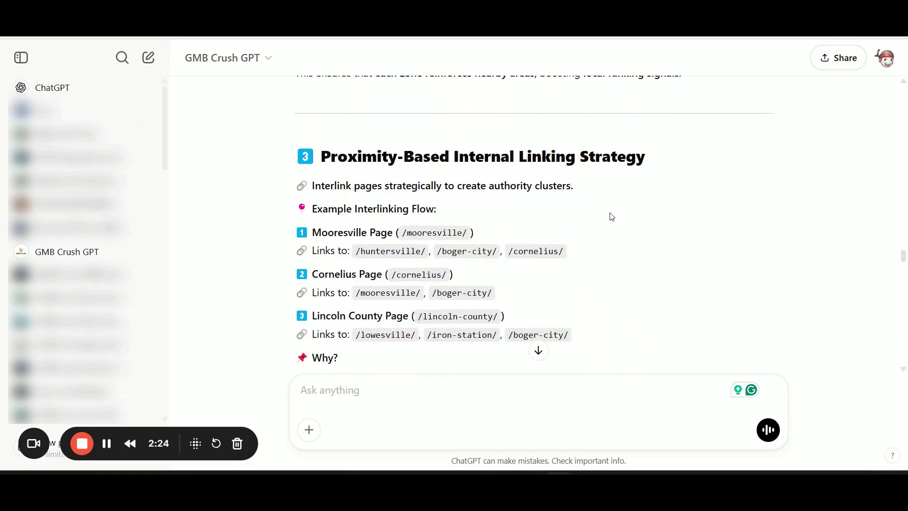
scroll(278, 220, "down", 1)
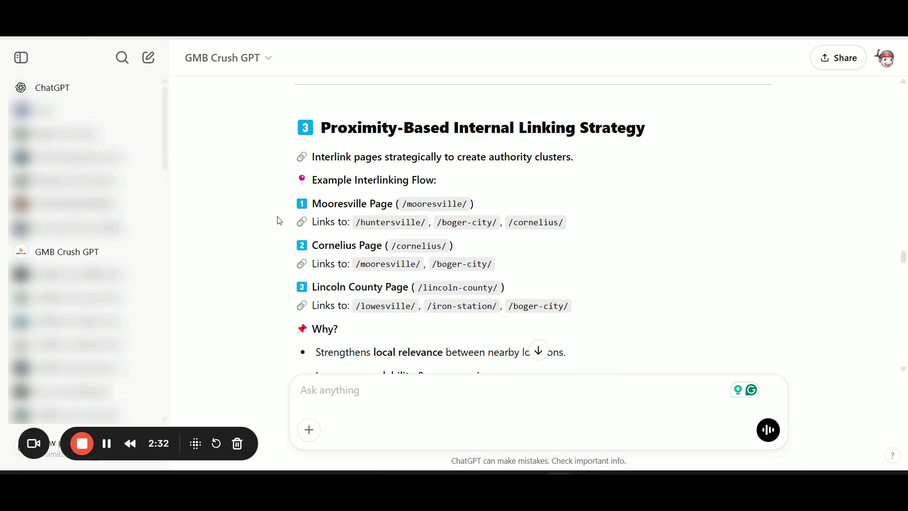
scroll(278, 221, "down", 1)
scroll(278, 221, "down", 1)
scroll(278, 221, "down", 1)
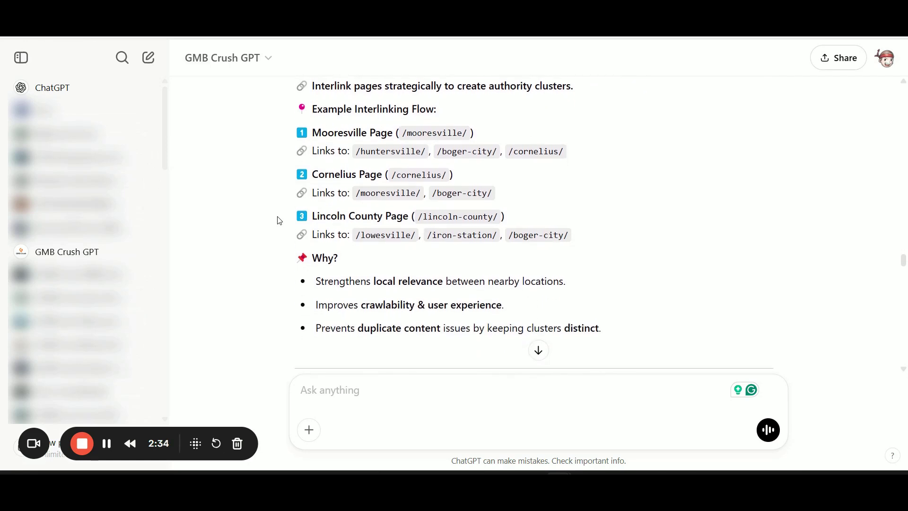
scroll(277, 221, "up", 1)
scroll(278, 221, "up", 1)
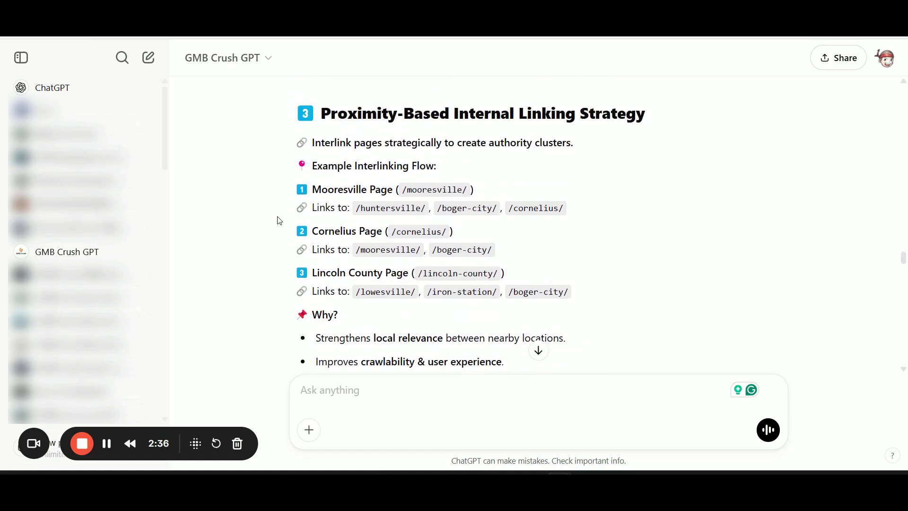
scroll(278, 221, "down", 1)
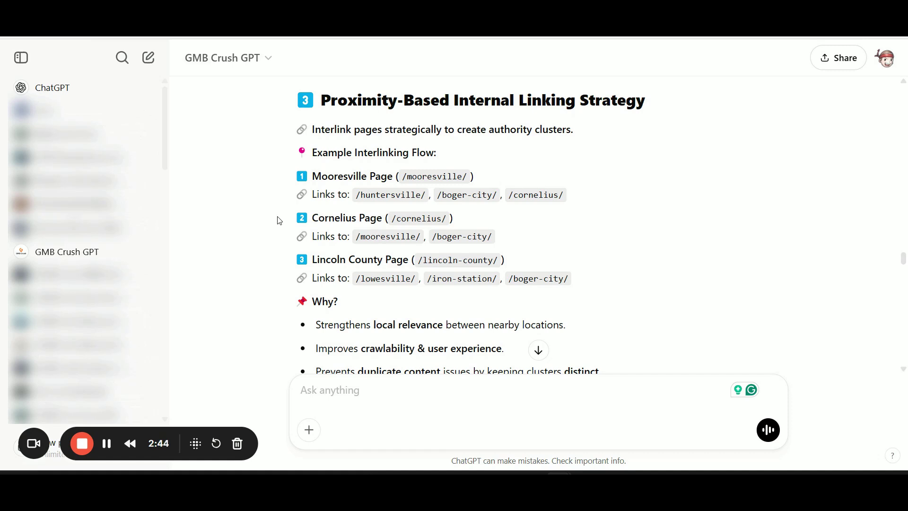
scroll(277, 220, "up", 2)
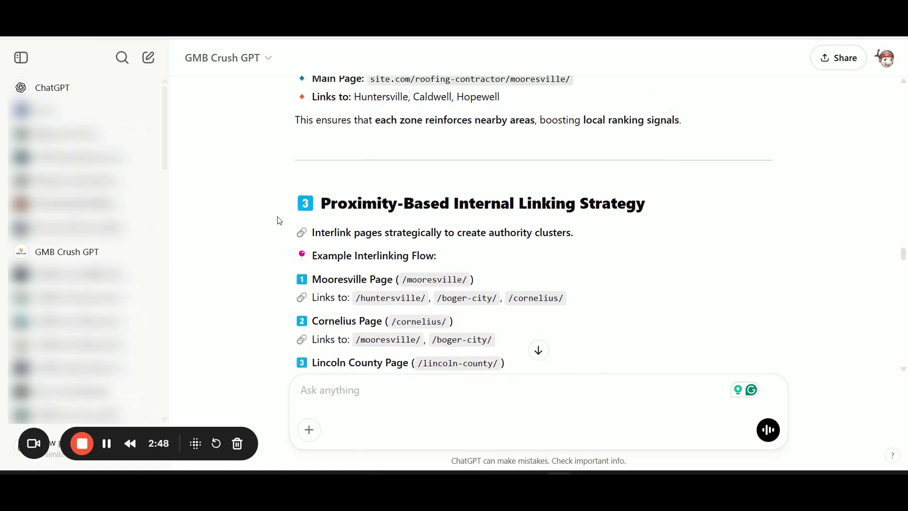
scroll(278, 221, "up", 1)
scroll(278, 221, "down", 2)
scroll(277, 221, "down", 4)
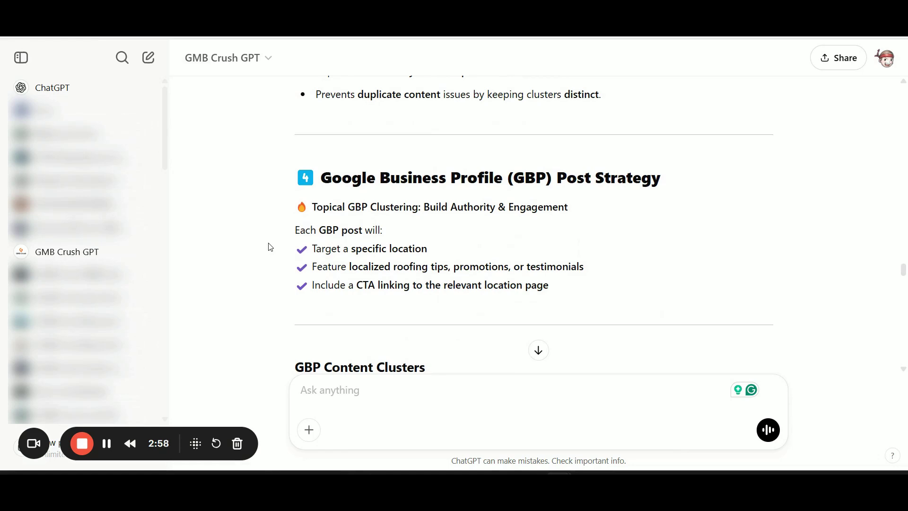
scroll(269, 247, "down", 1)
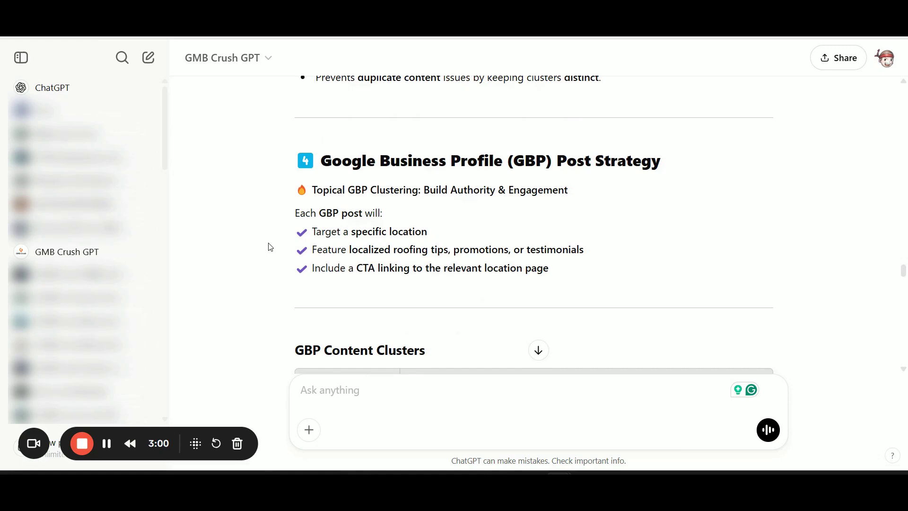
scroll(269, 247, "down", 1)
scroll(269, 247, "down", 1)
scroll(269, 247, "down", 1)
scroll(270, 248, "up", 1)
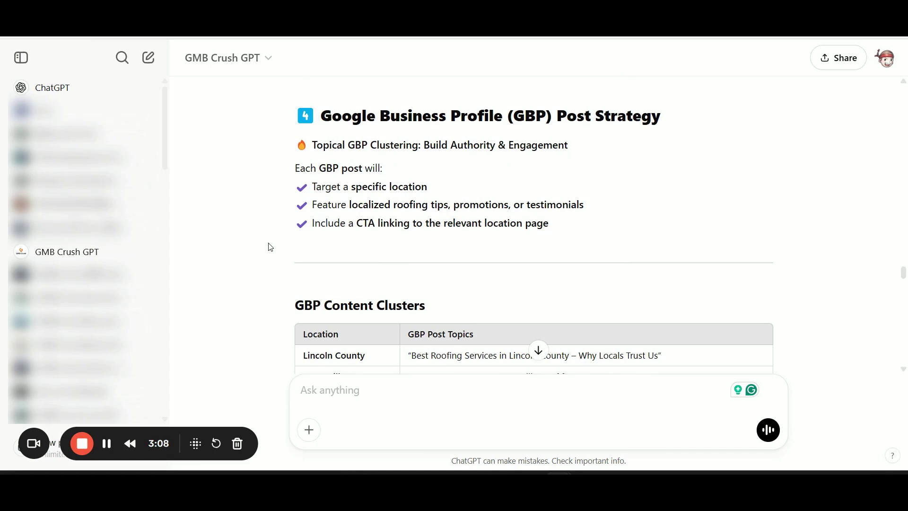
scroll(269, 247, "down", 1)
scroll(268, 246, "down", 1)
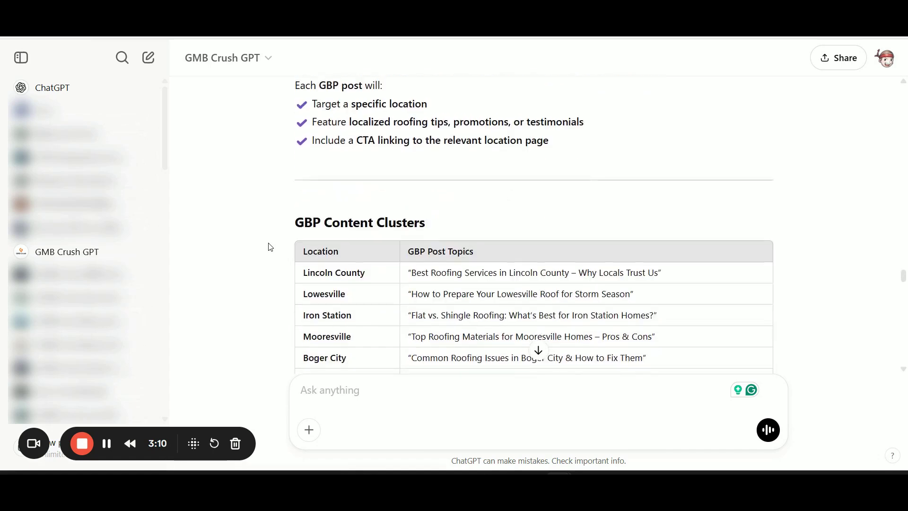
scroll(268, 246, "down", 1)
scroll(269, 246, "down", 1)
scroll(268, 246, "down", 1)
scroll(268, 246, "down", 1)
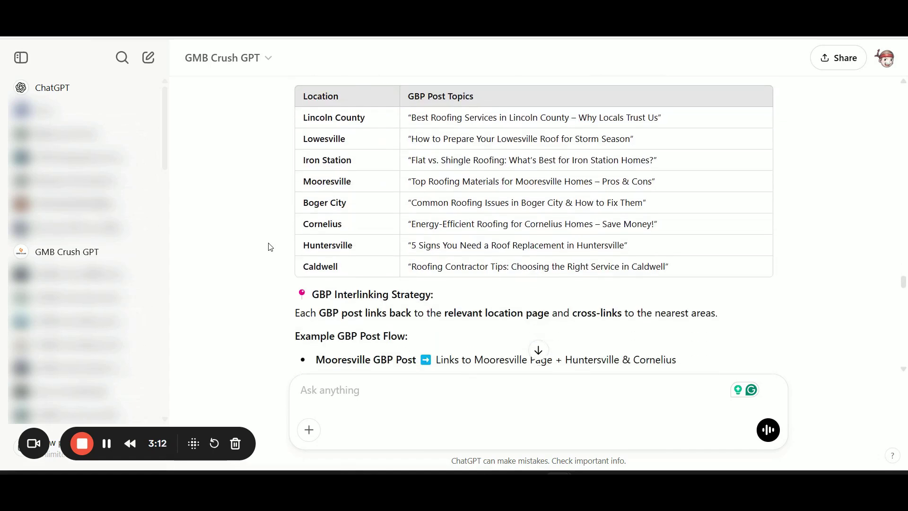
scroll(269, 246, "down", 1)
scroll(268, 247, "up", 3)
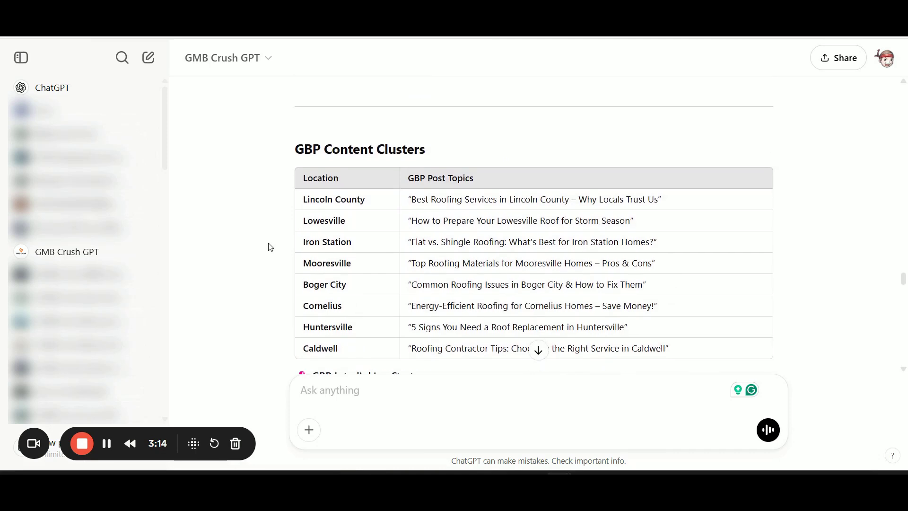
scroll(269, 246, "up", 1)
scroll(269, 246, "down", 1)
scroll(268, 246, "down", 1)
scroll(268, 246, "down", 1)
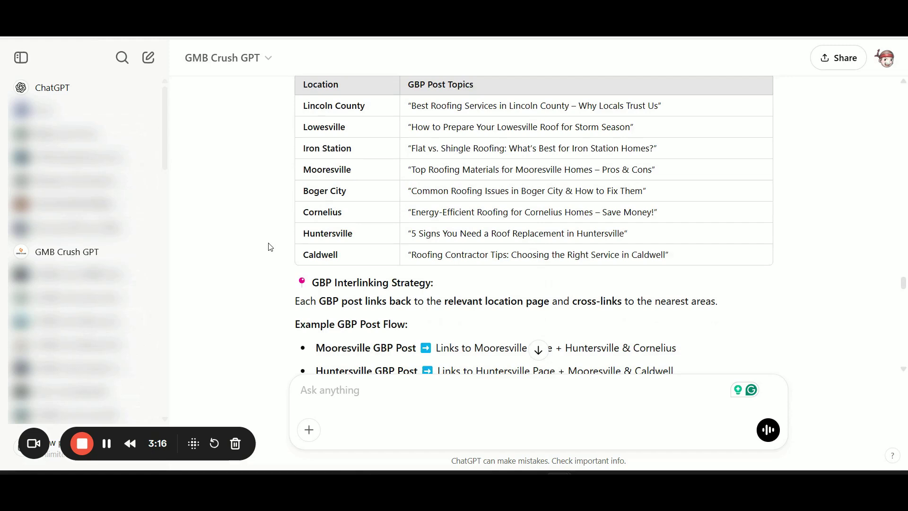
scroll(269, 246, "up", 1)
scroll(269, 246, "down", 2)
scroll(268, 246, "down", 3)
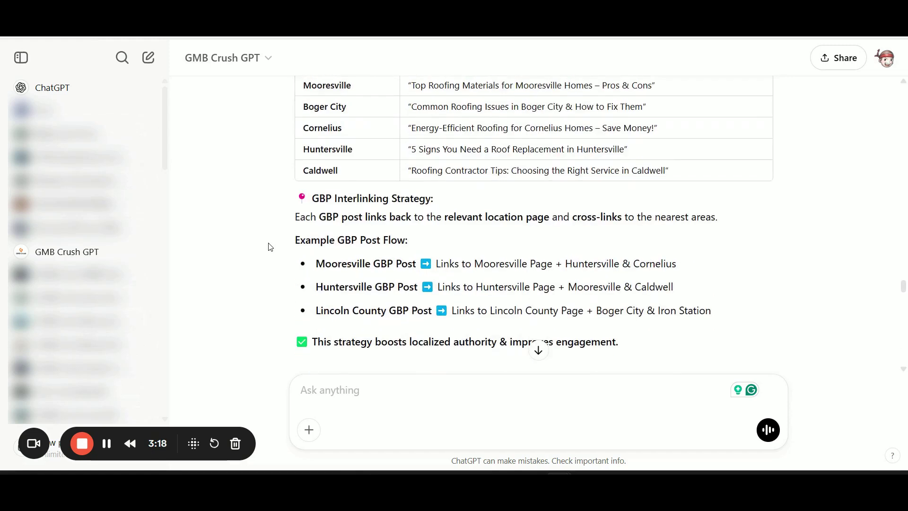
scroll(268, 246, "down", 1)
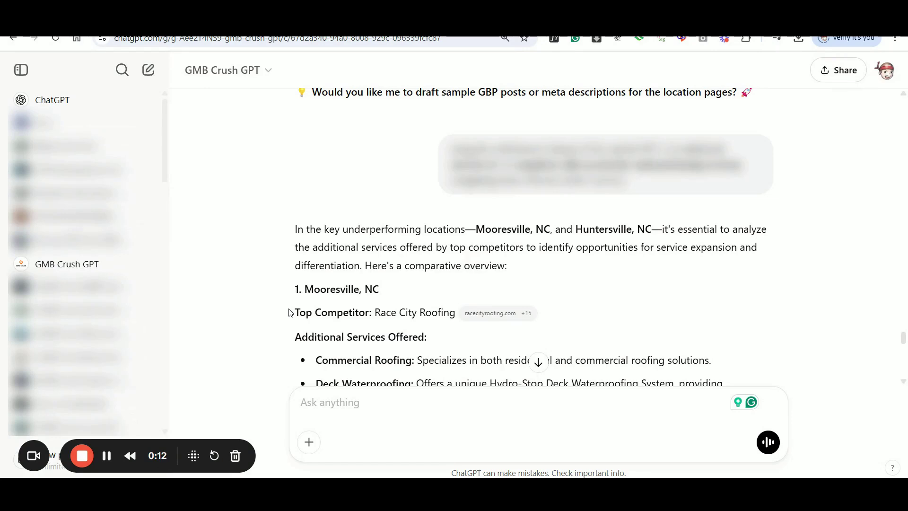
scroll(289, 313, "down", 1)
scroll(290, 313, "down", 1)
scroll(276, 307, "down", 1)
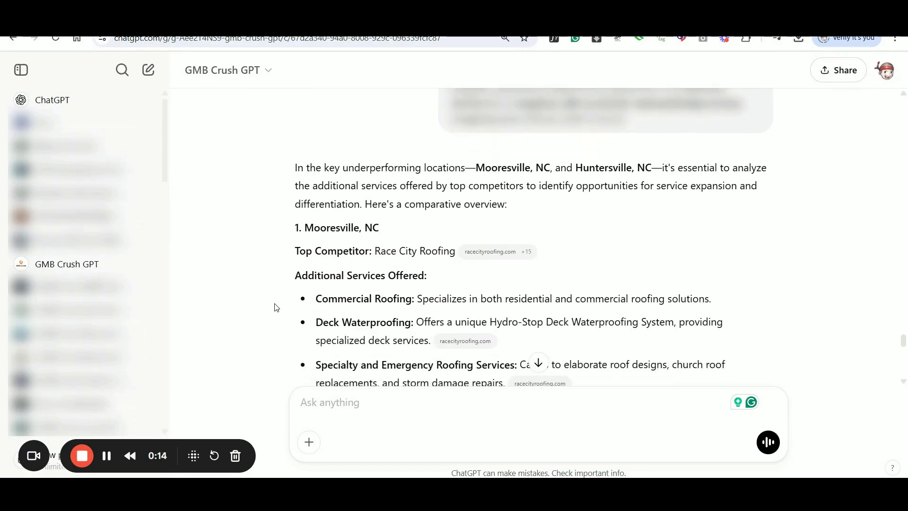
scroll(277, 307, "down", 1)
scroll(276, 307, "down", 1)
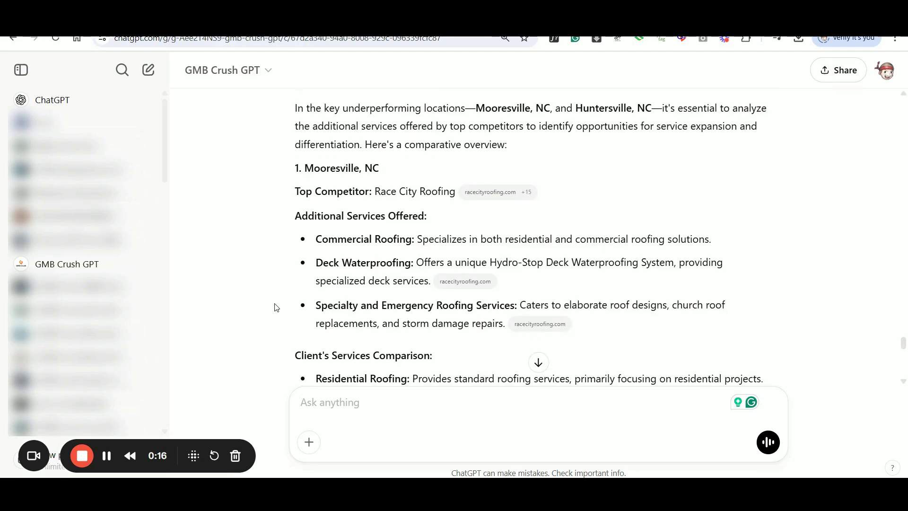